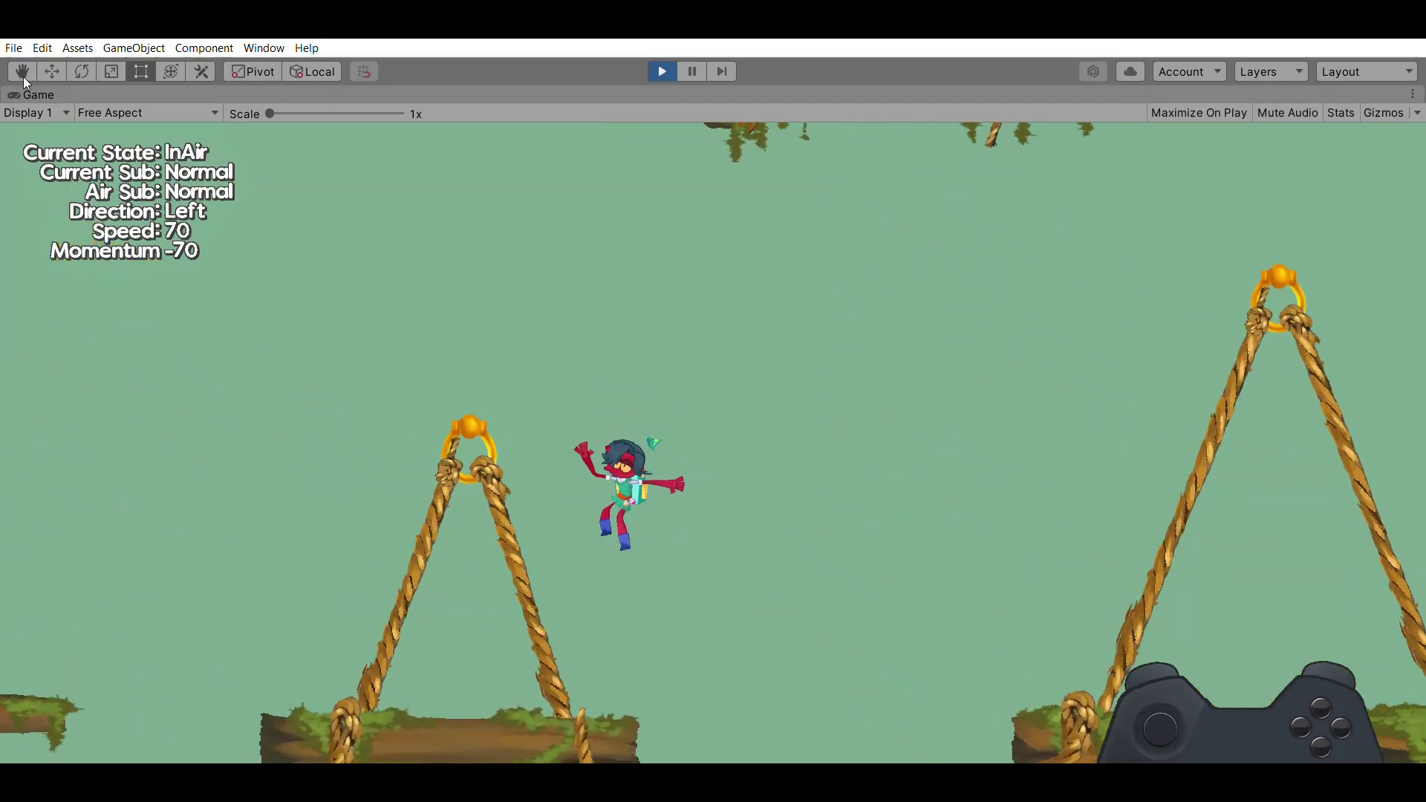
Jump the character right and then left between the first hanging logs.
key(space)
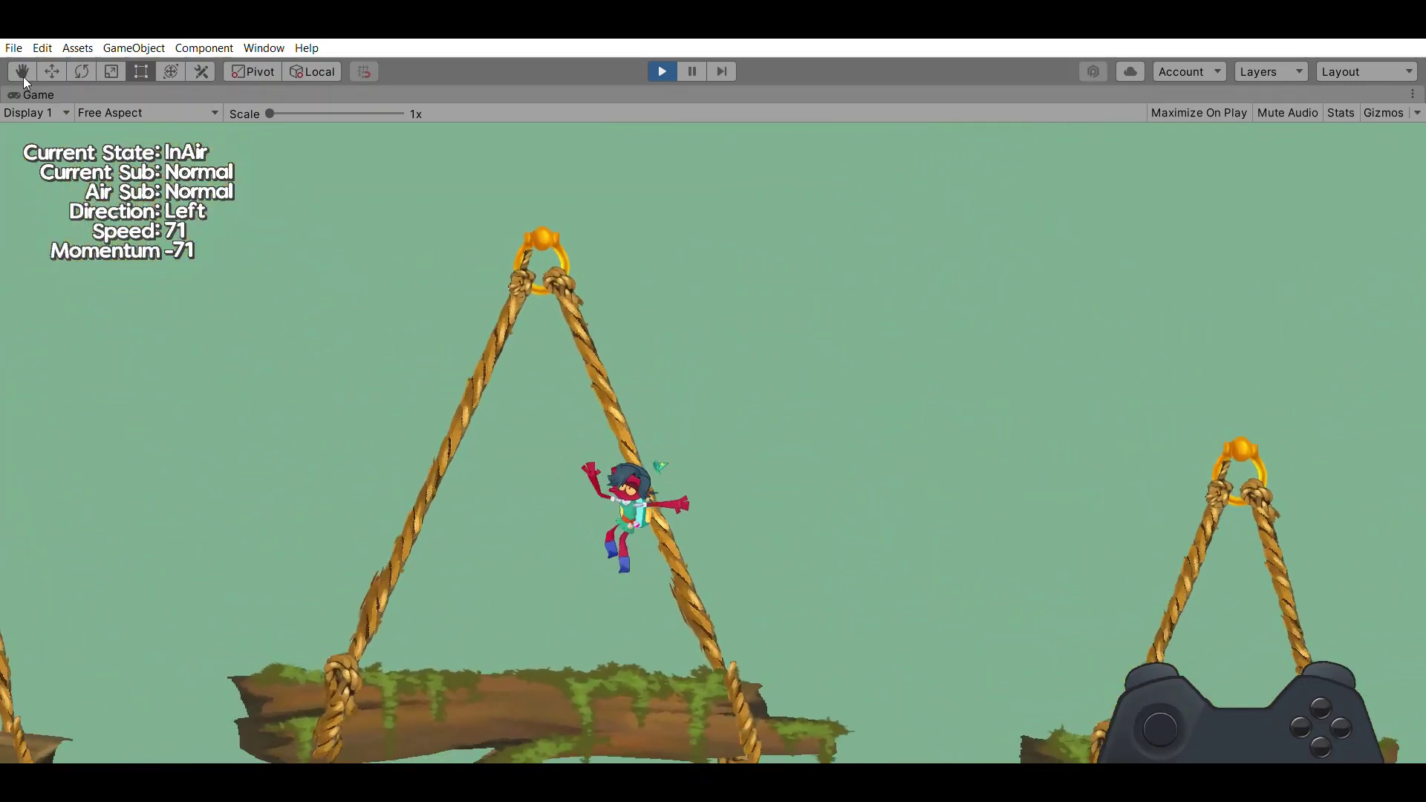
key(Right)
key(space)
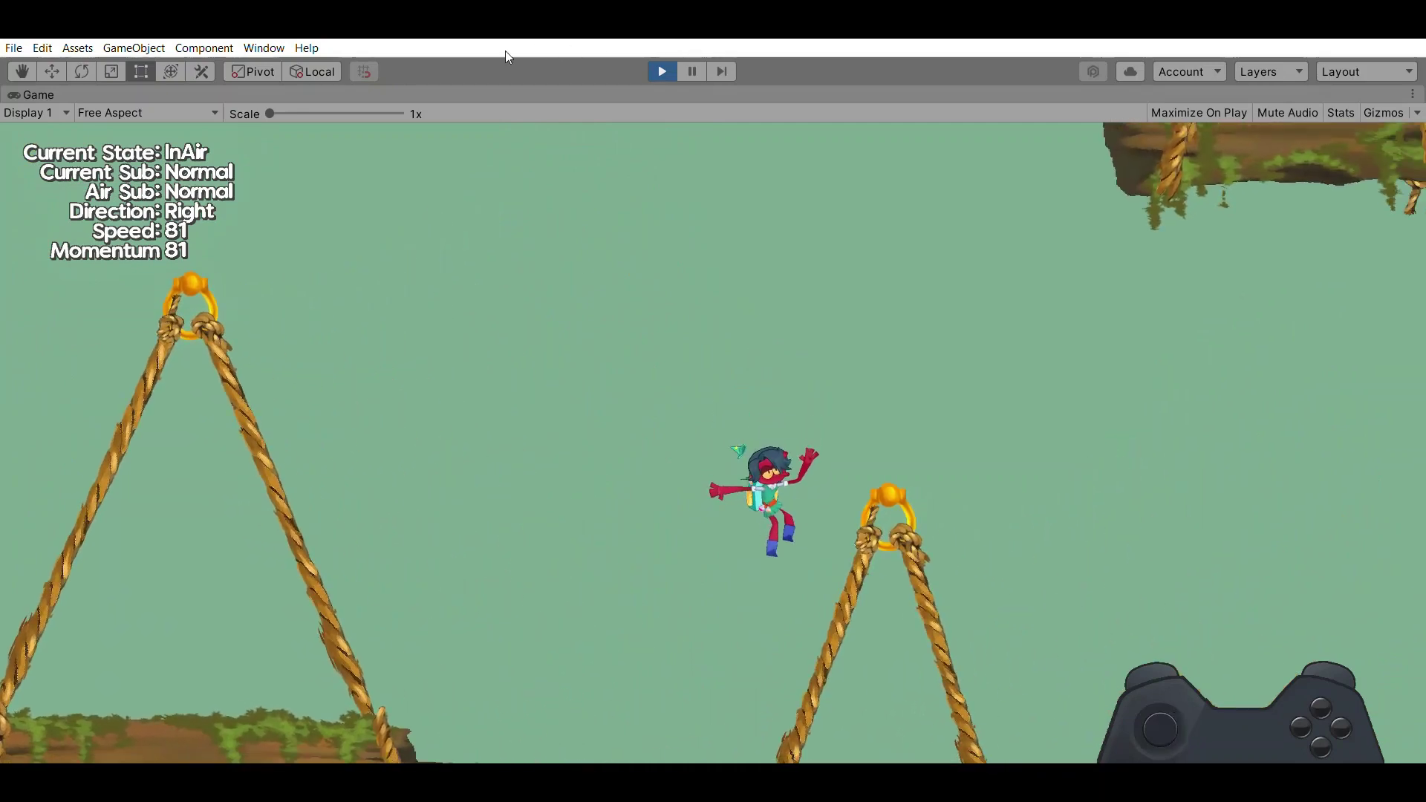
key(Left)
key(space)
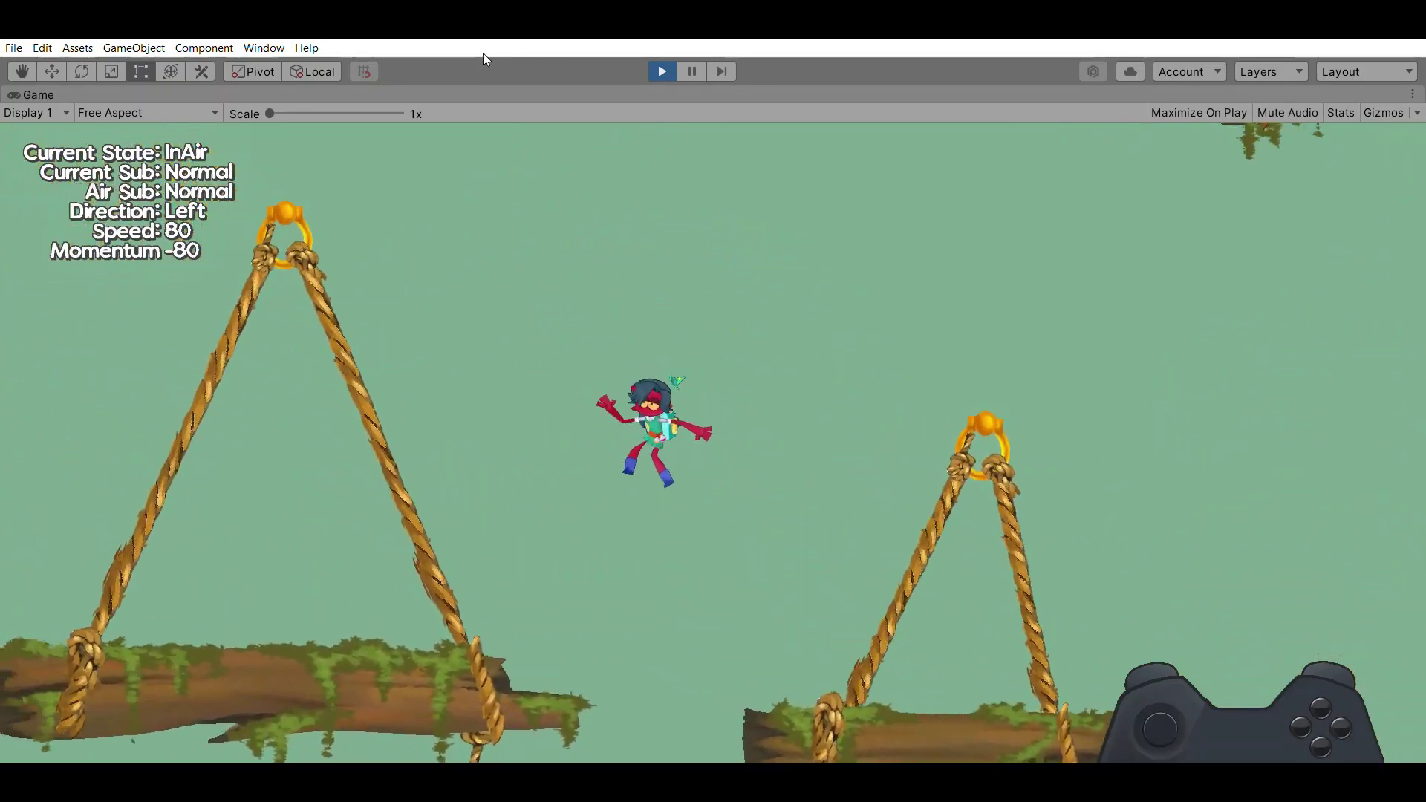
Head right with a double jump, then climb from the wall onto the platform top.
key(space)
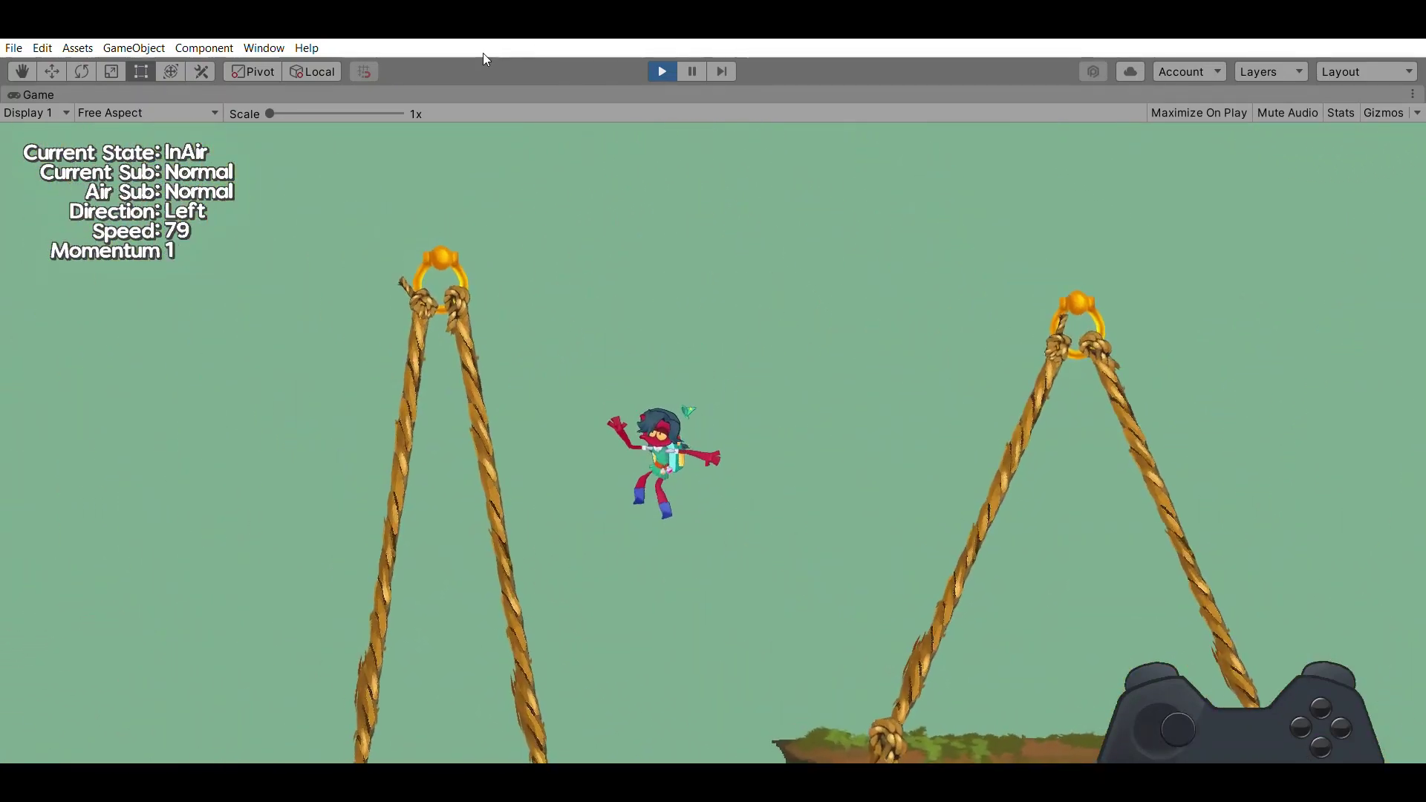
key(Right)
key(space)
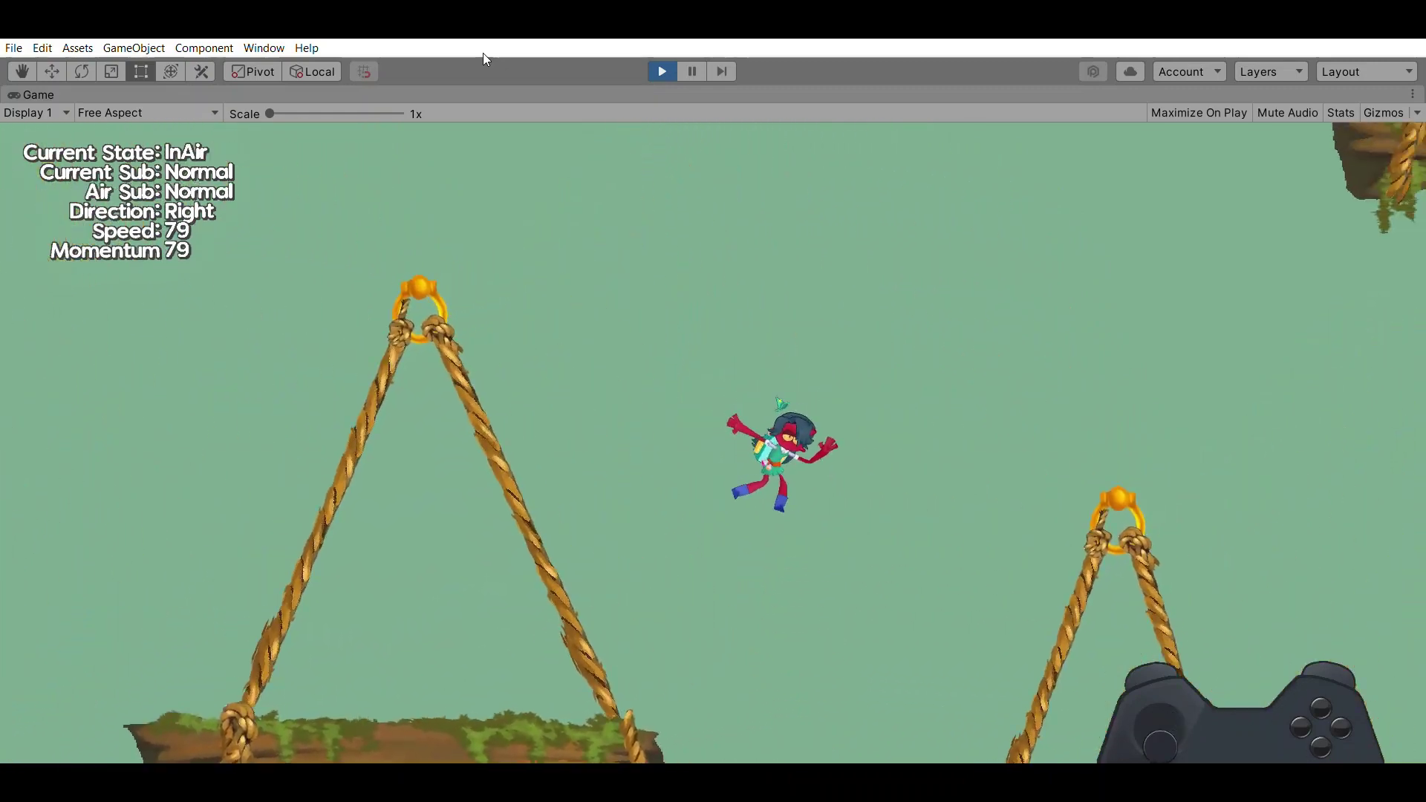
key(space)
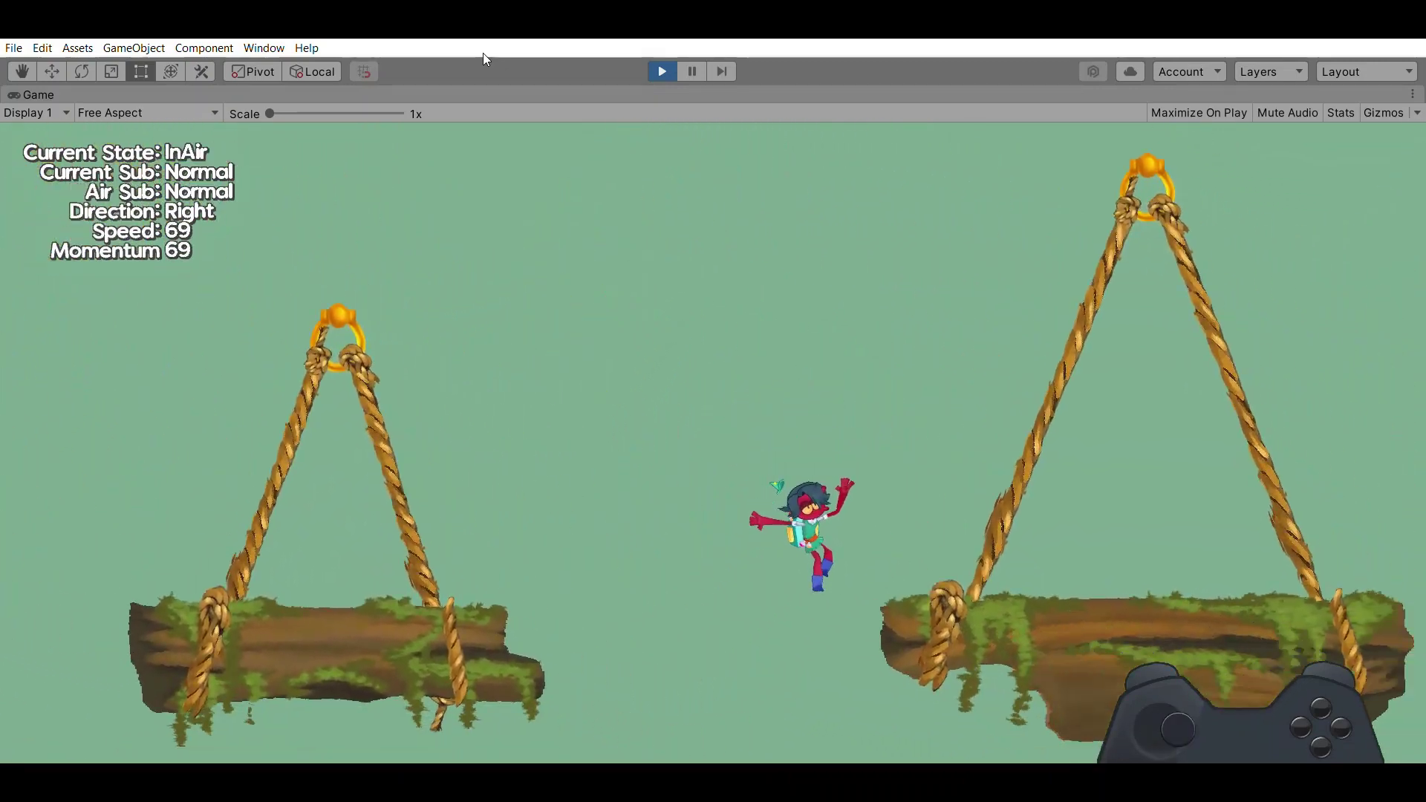
key(space)
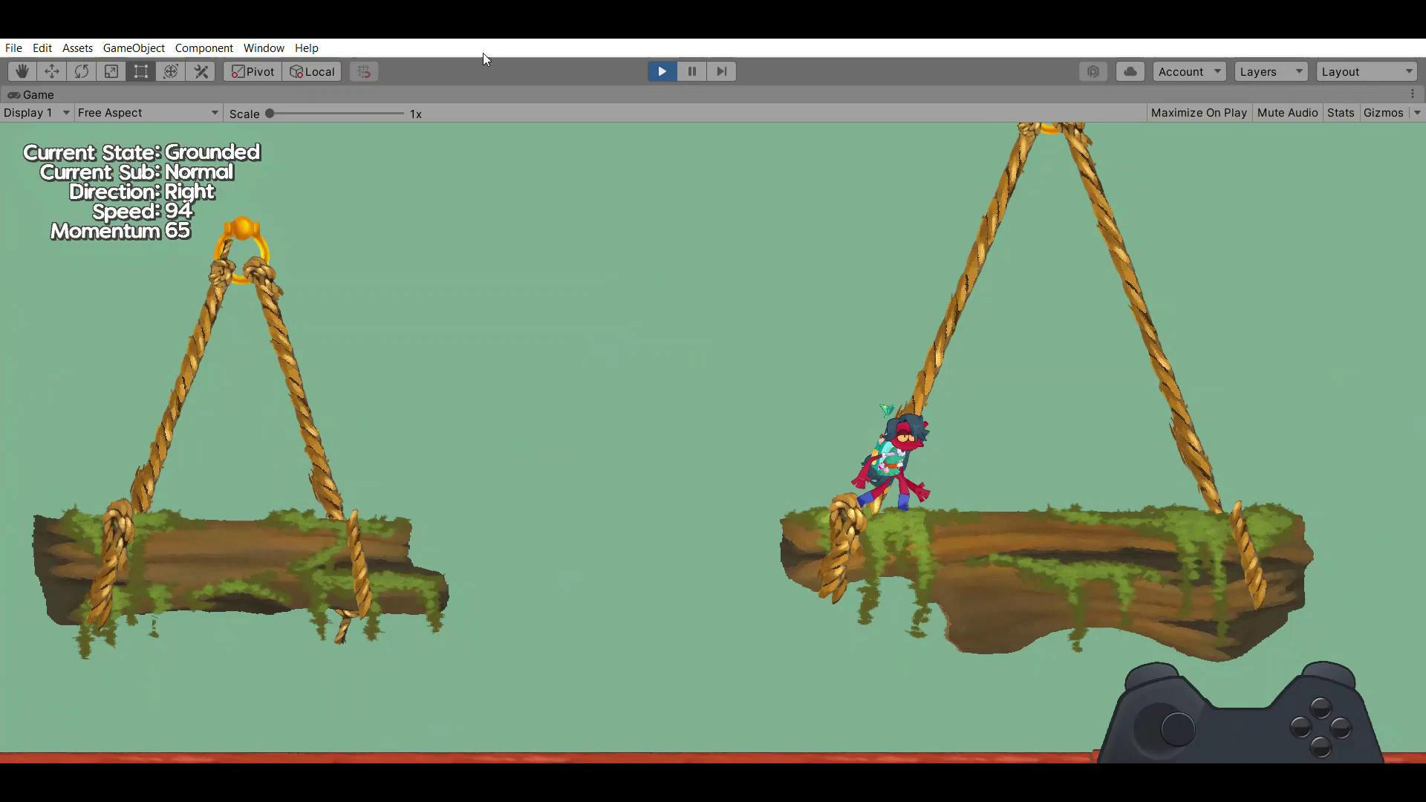
Jump off, grab the right platform's wall, dash left onto the left log and jump twice more.
key(space)
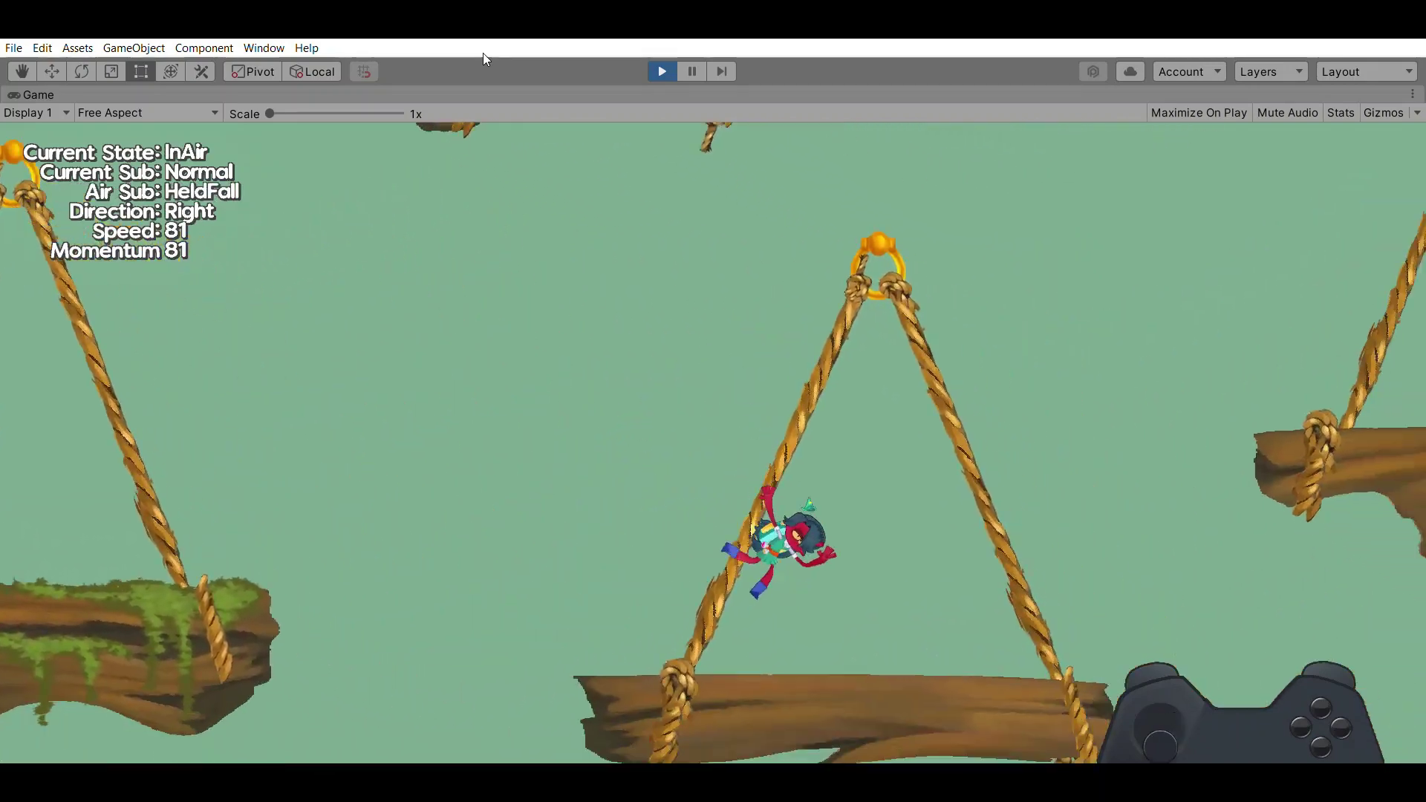
key(space)
key(space)
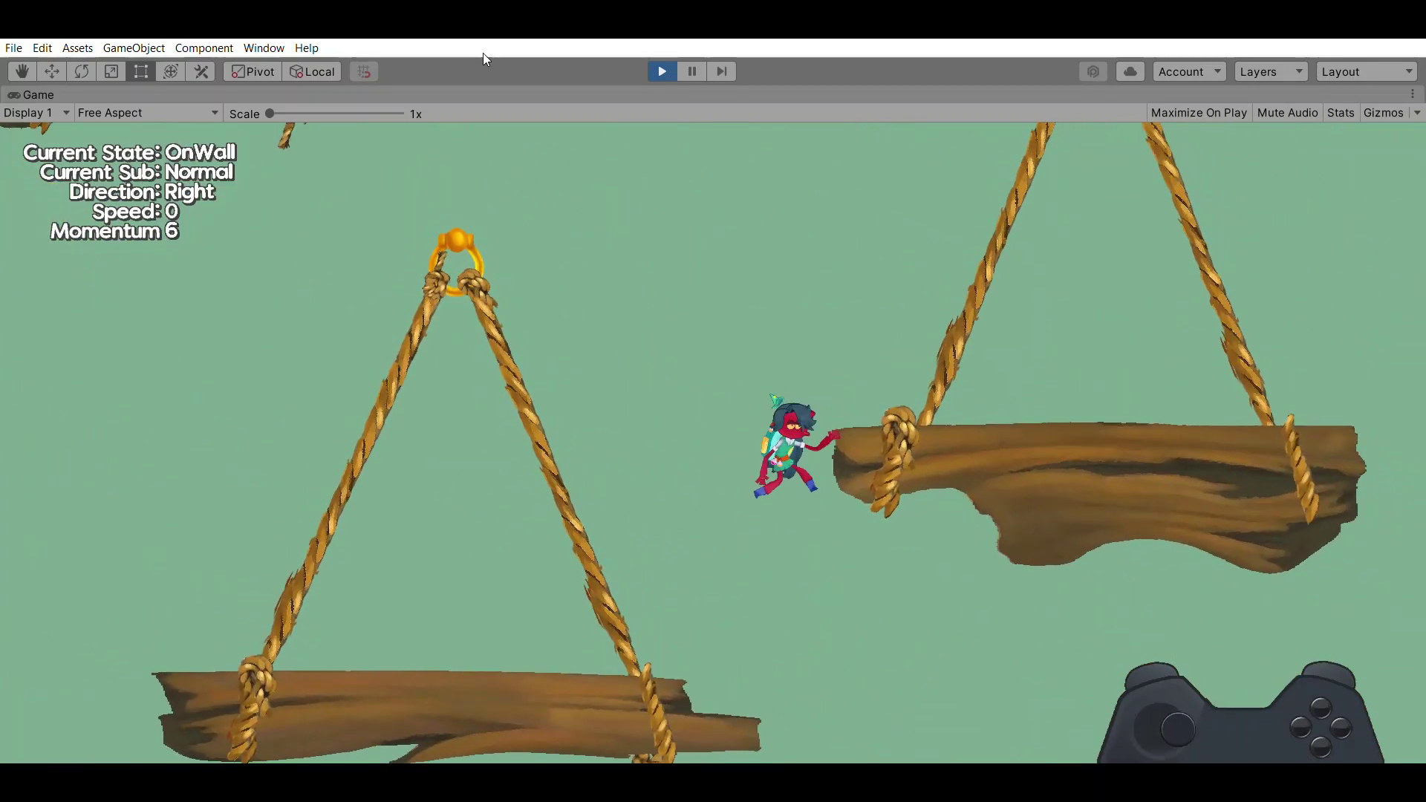
key(space)
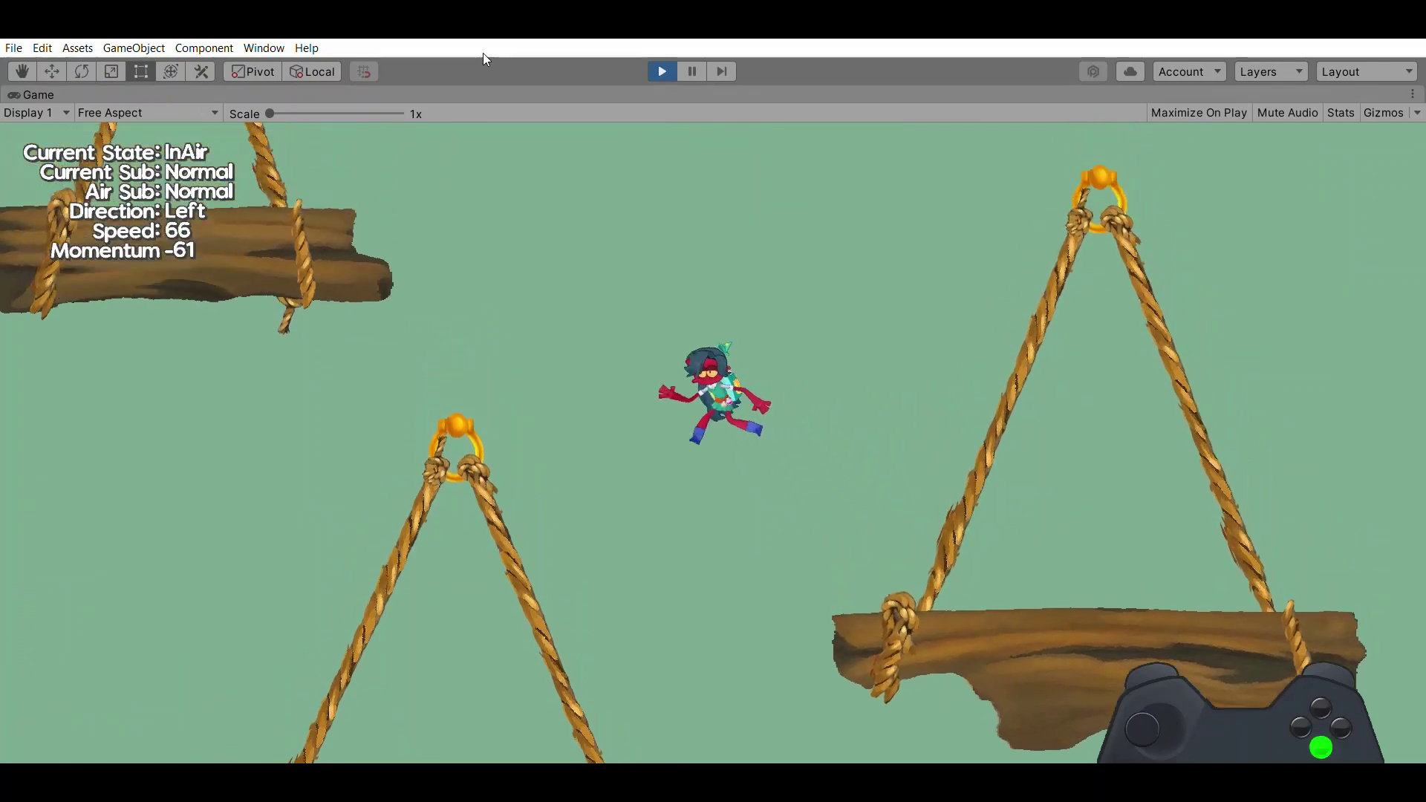
key(shift)
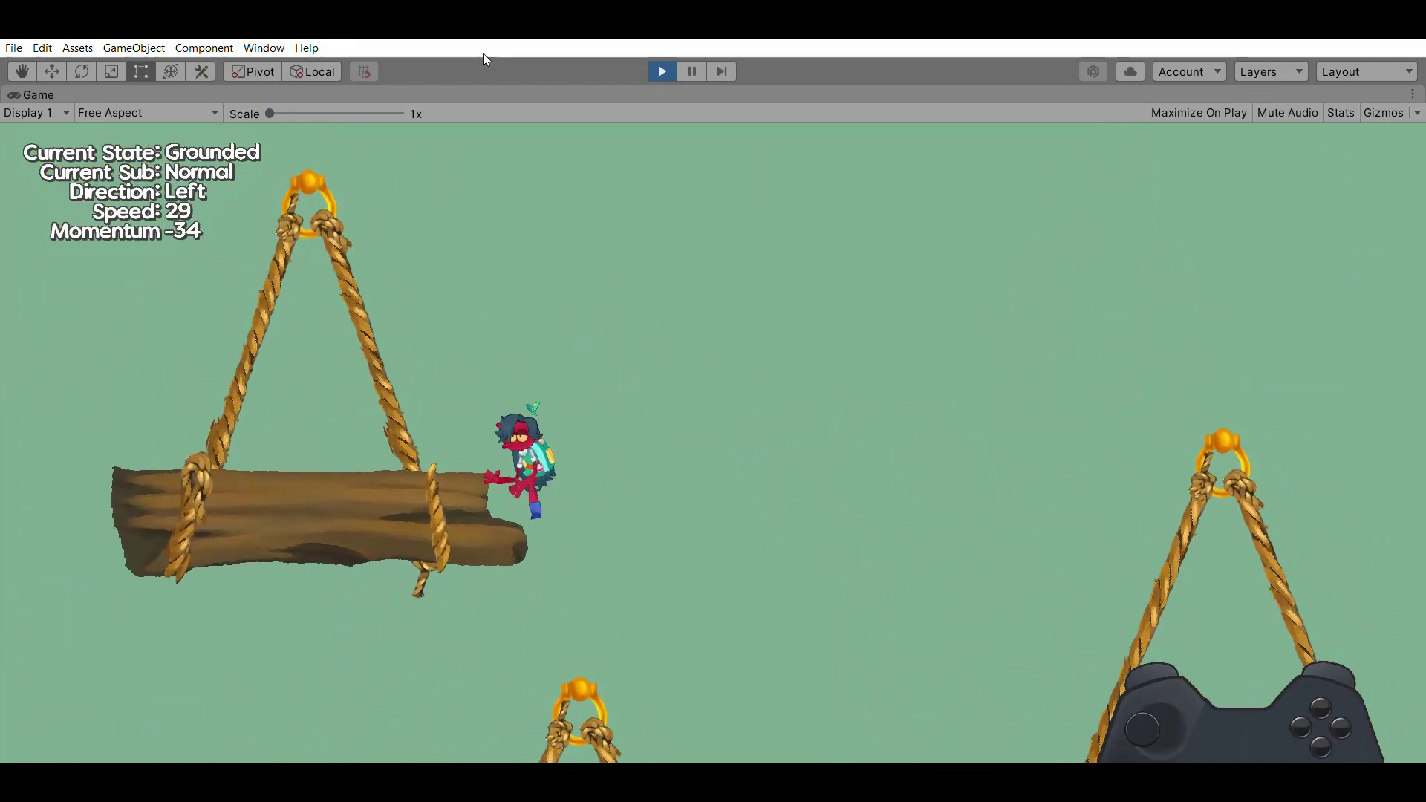
key(space)
key(space)
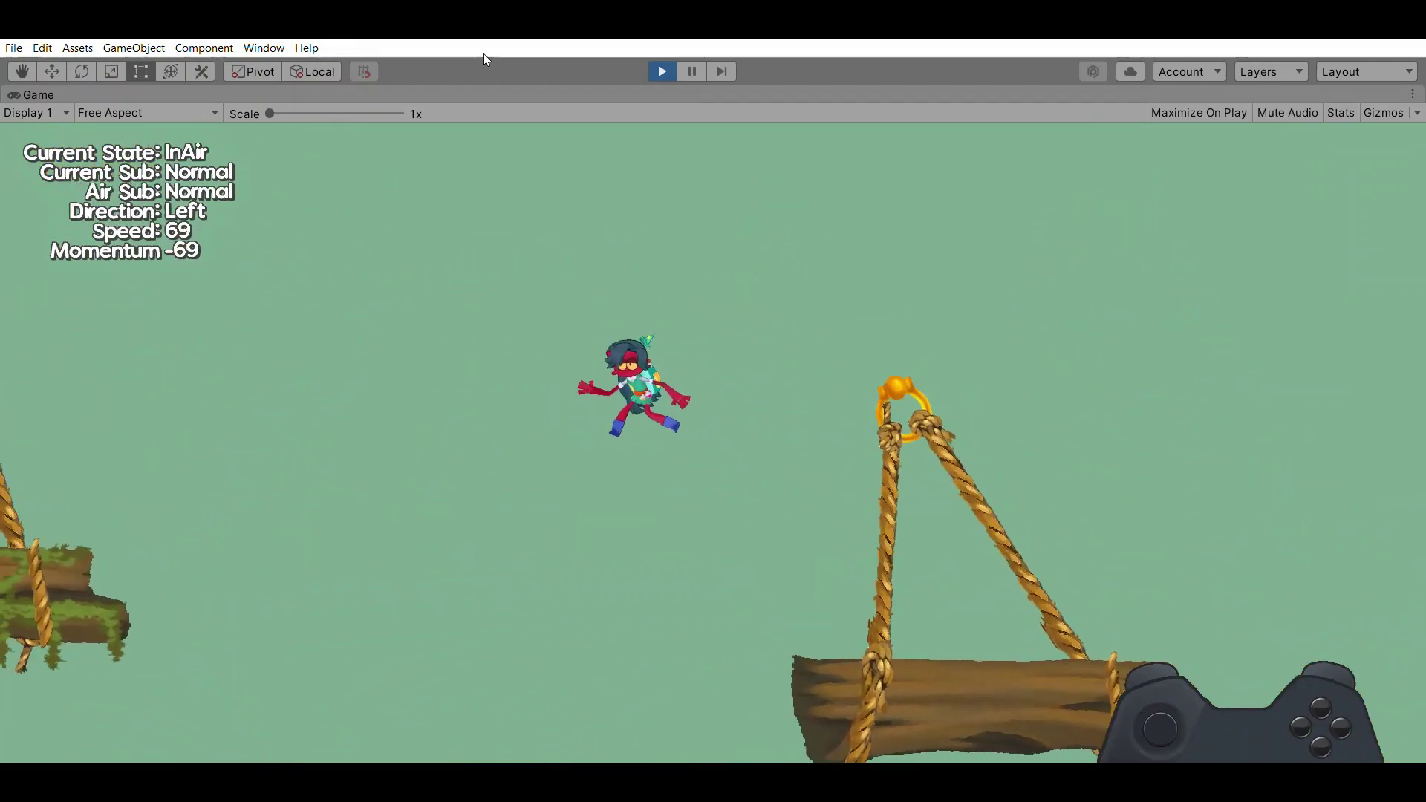
Run left, jump onto the mossy log landing facing left, and turn around.
key(Left)
key(space)
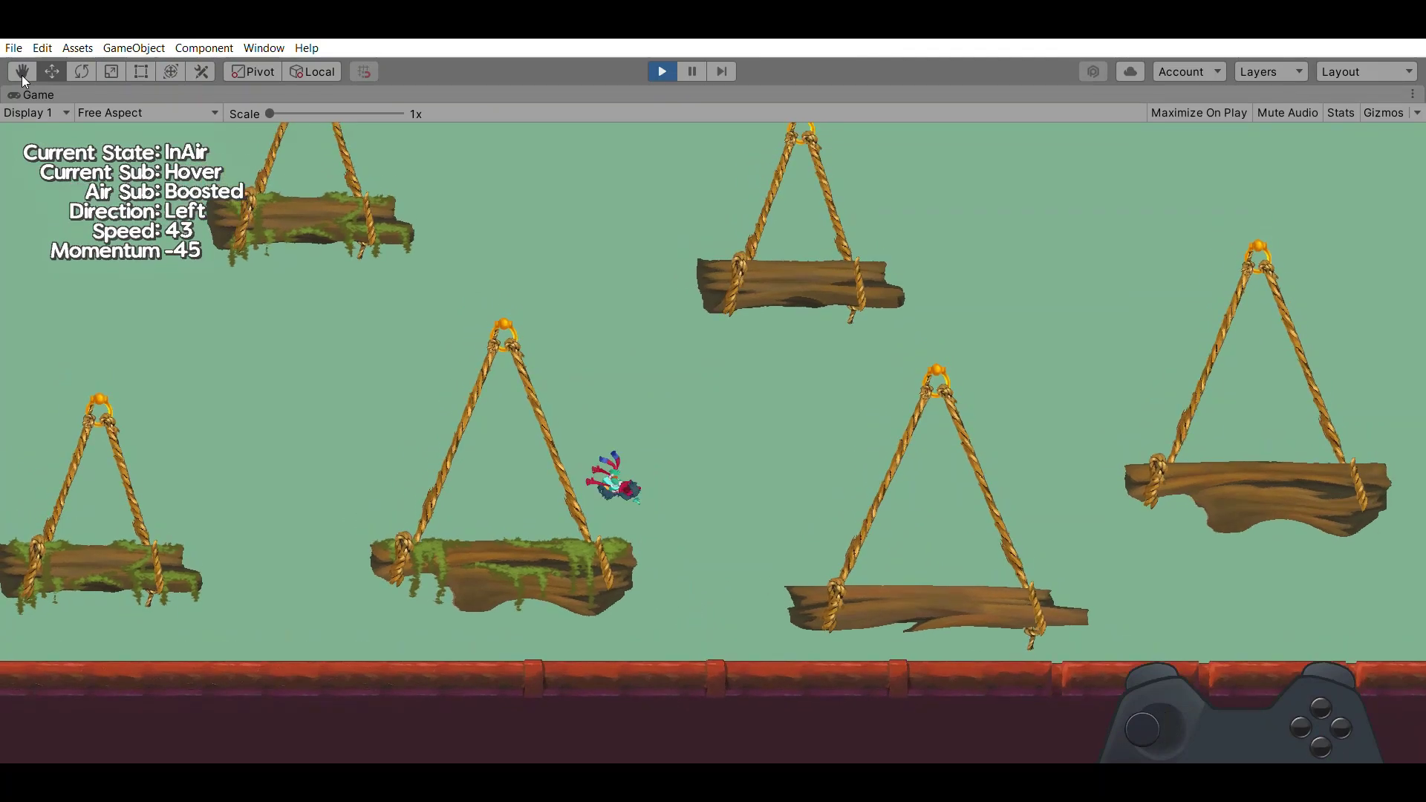
key(Right)
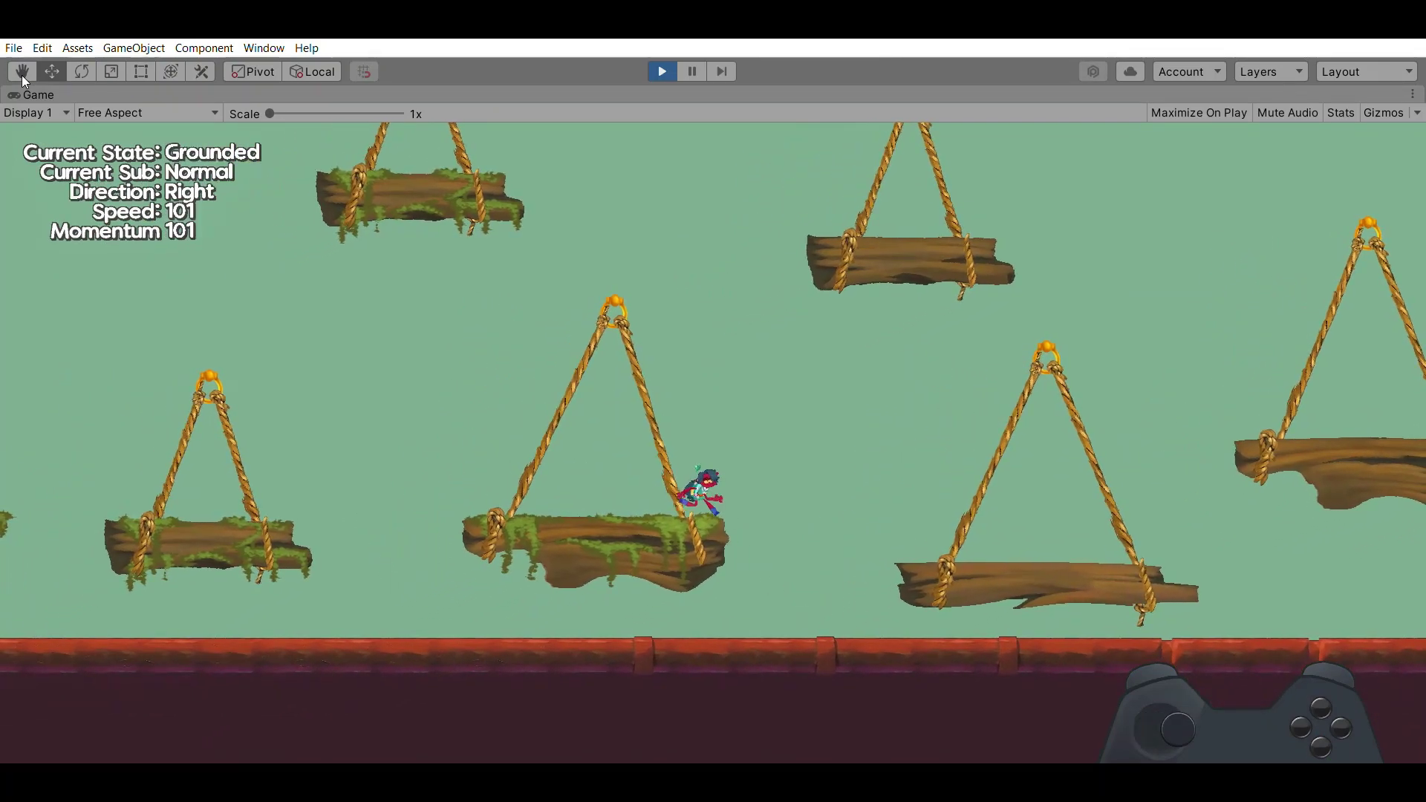
key(space)
key(Left)
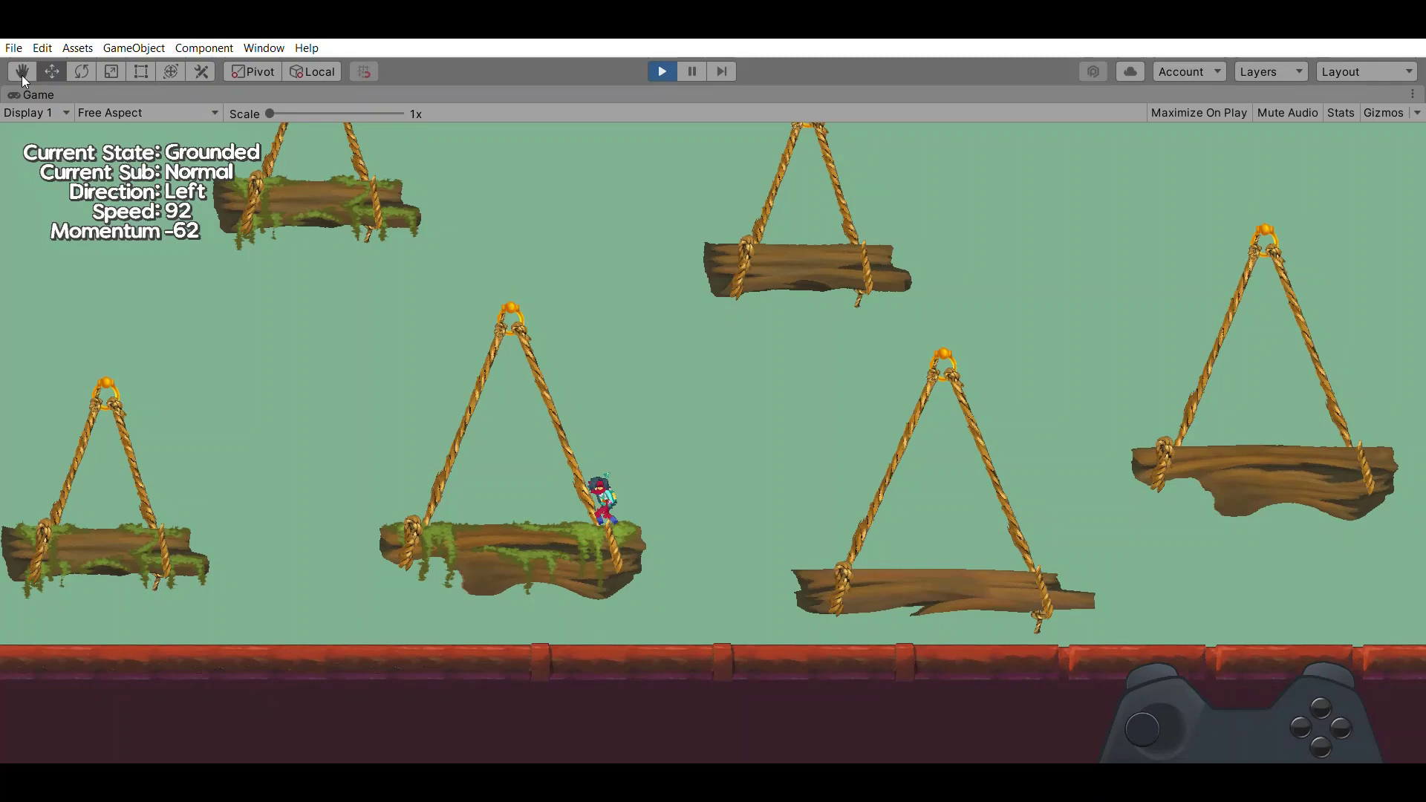
key(Right)
key(Left)
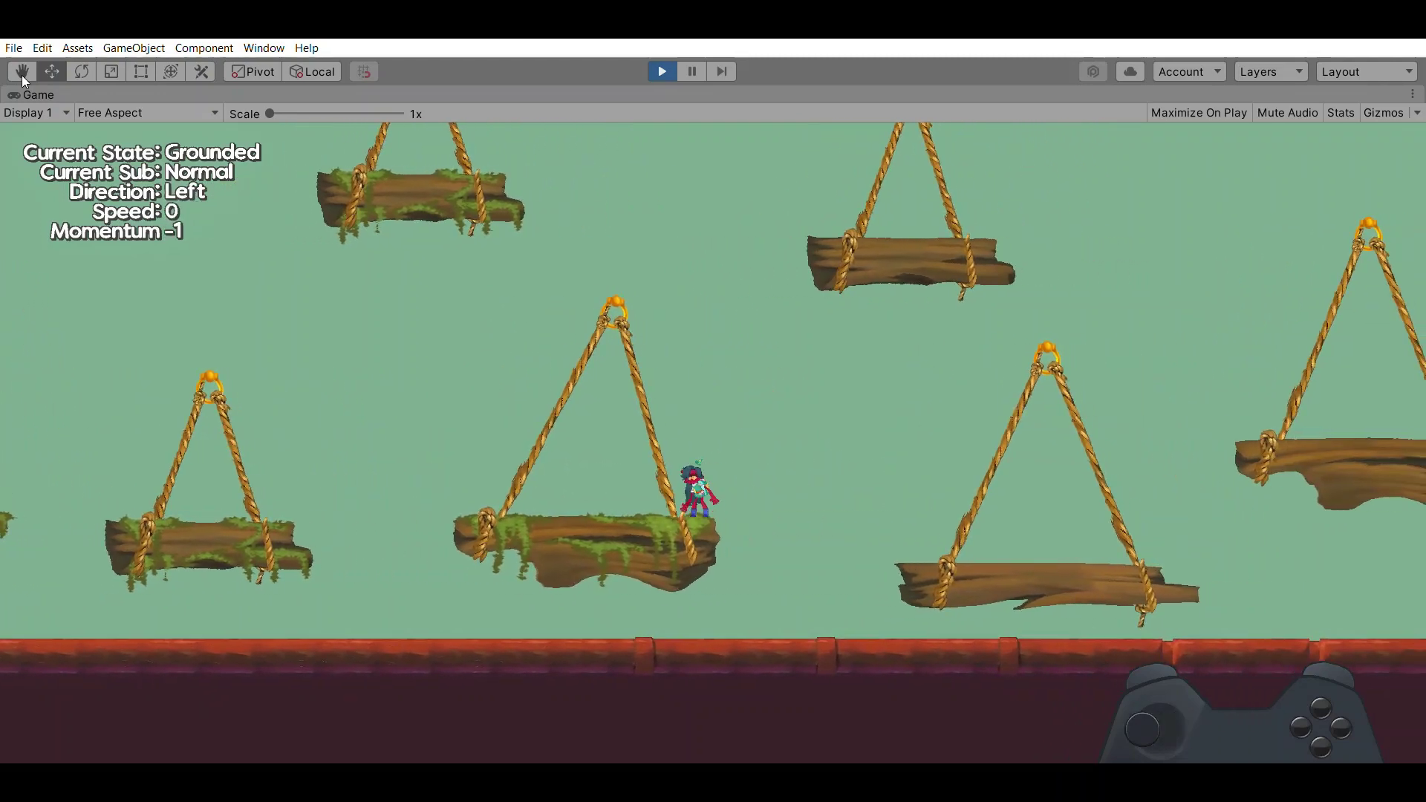
Run and jump left, turn right, then jump left onto another platform and stop.
key(Left)
key(space)
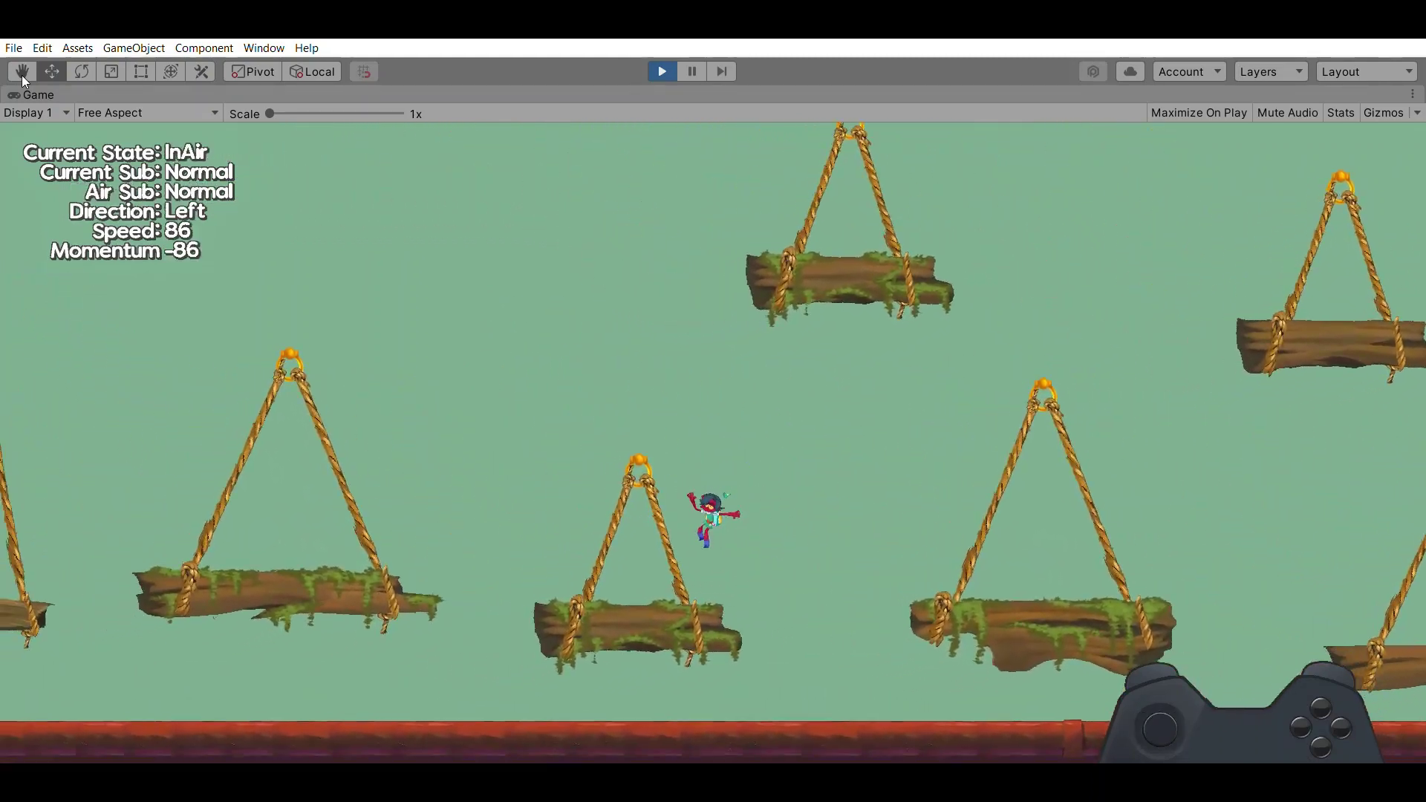
key(Right)
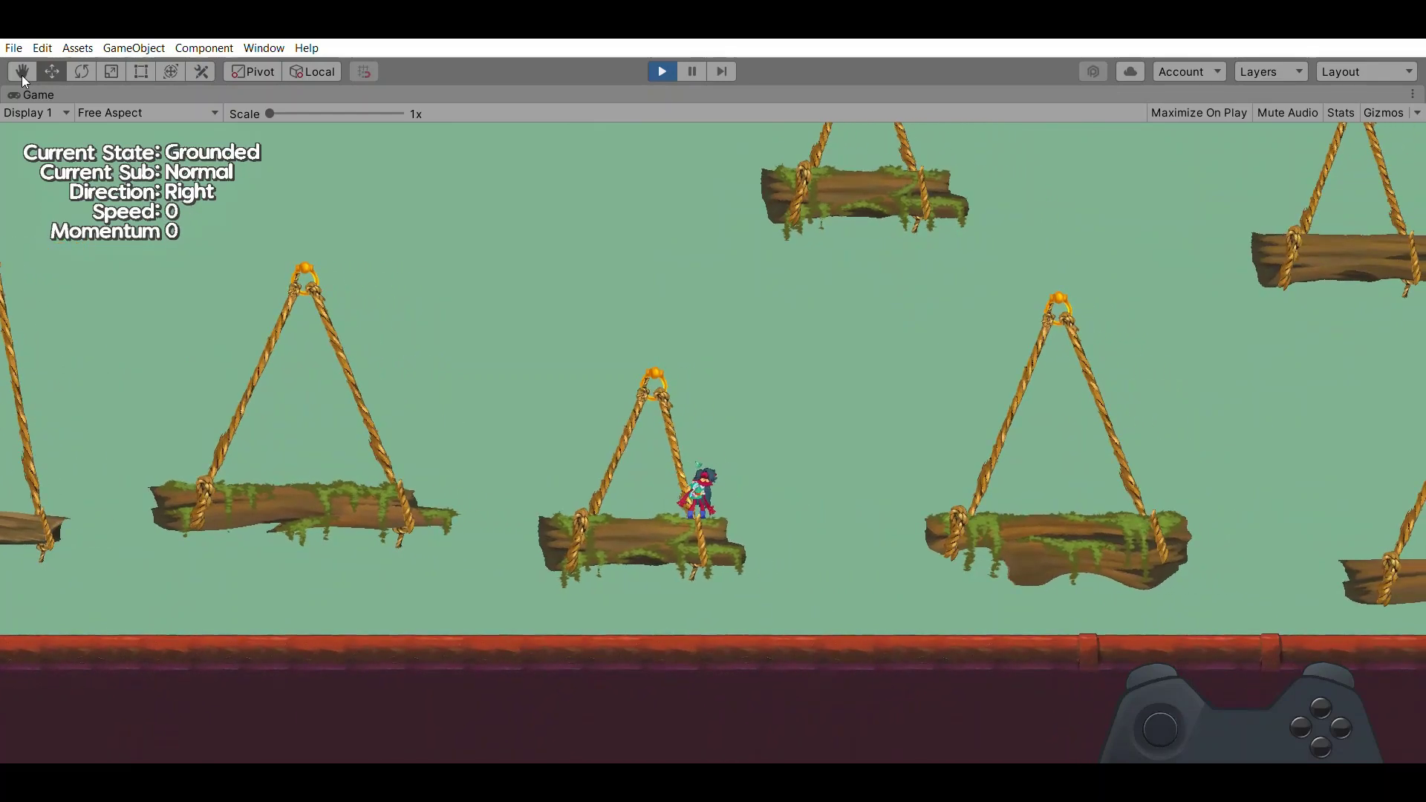
key(space)
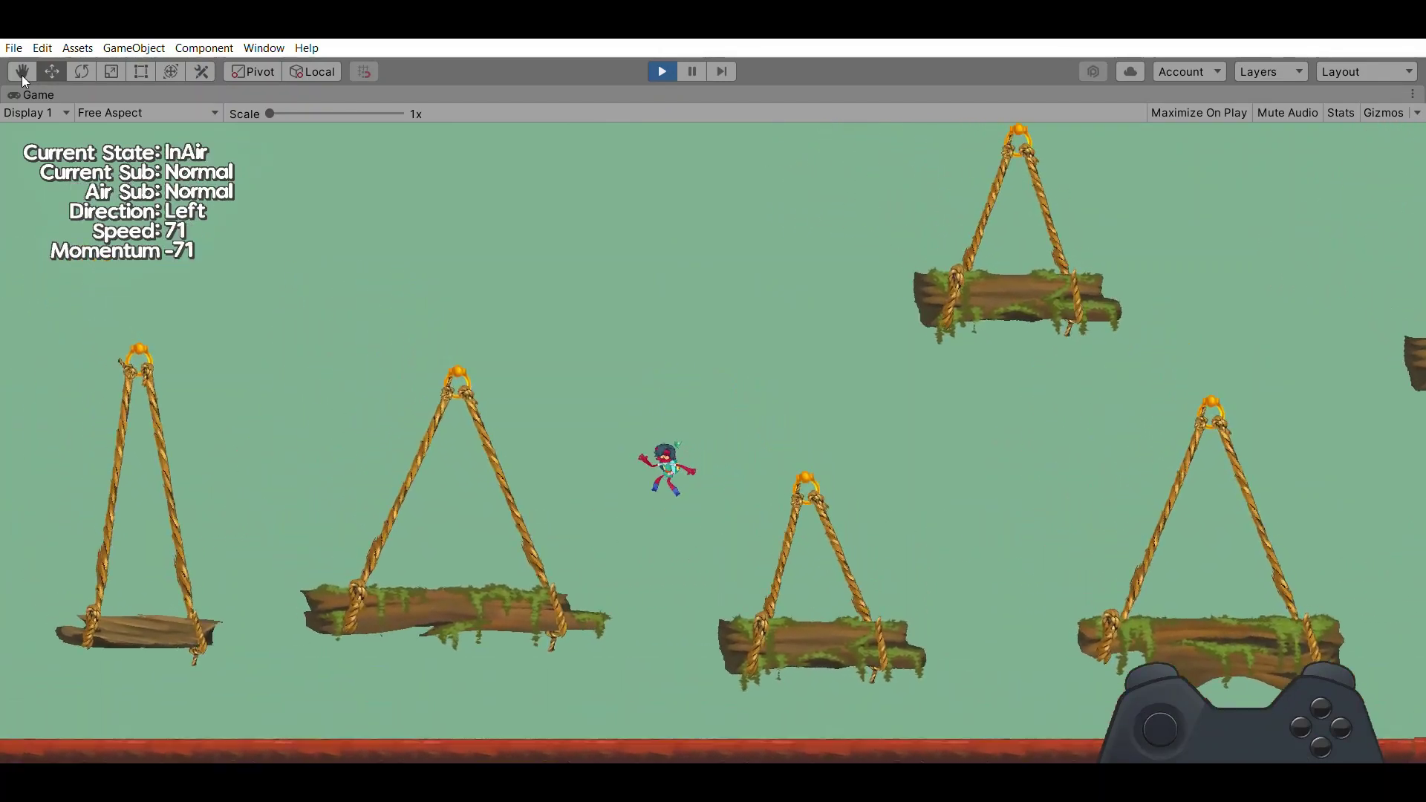
key(Left)
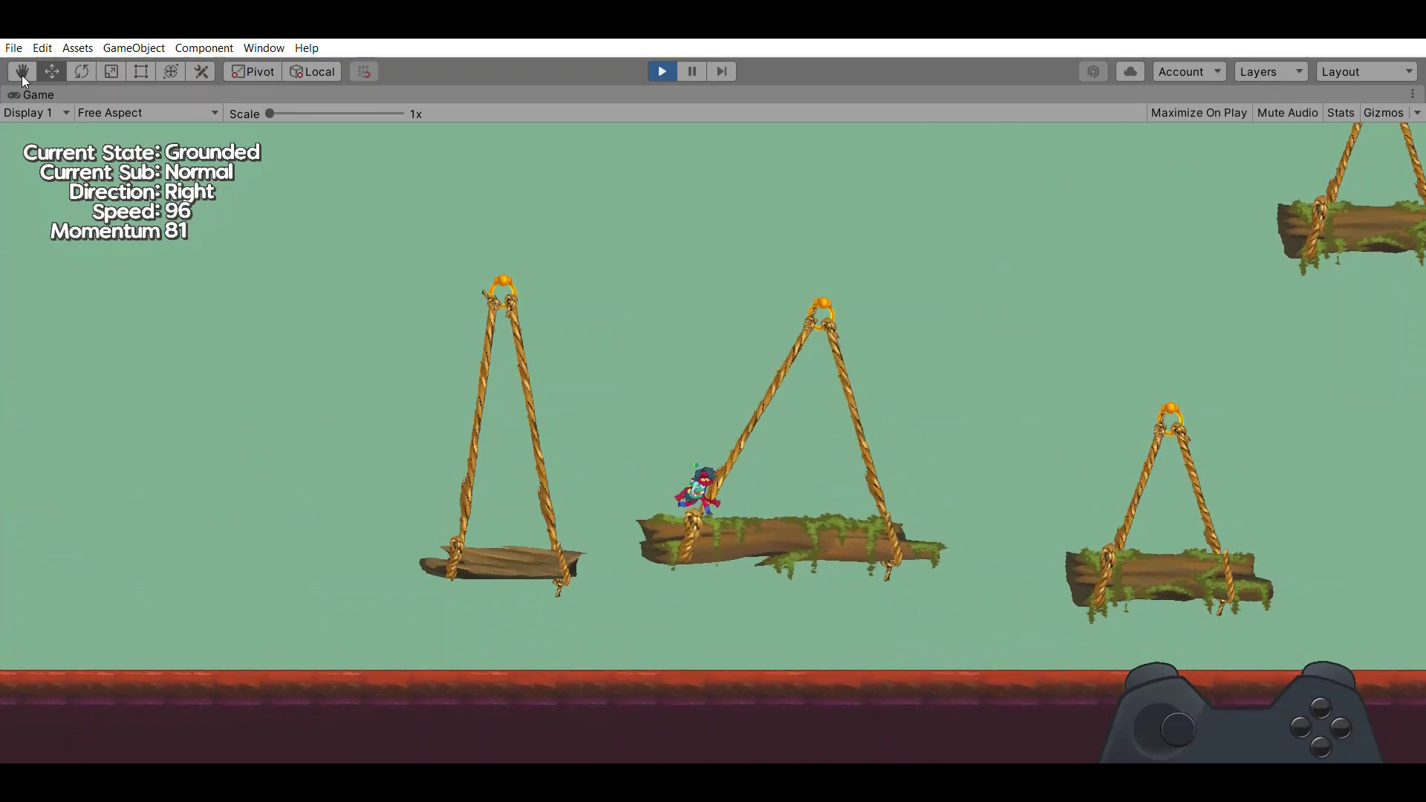
Jump up and right twice, dash into a hover, then turn left and jump.
key(space)
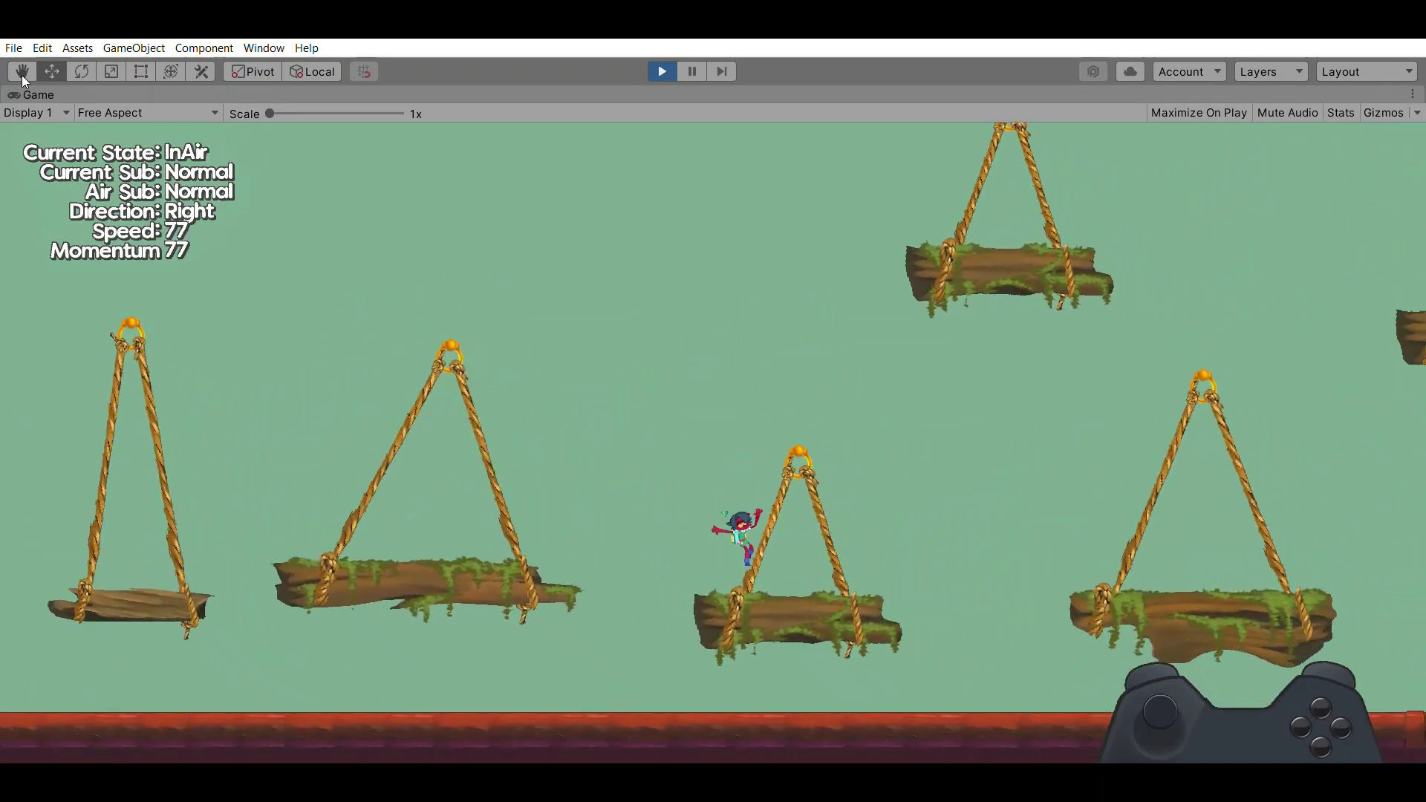
key(Right)
key(space)
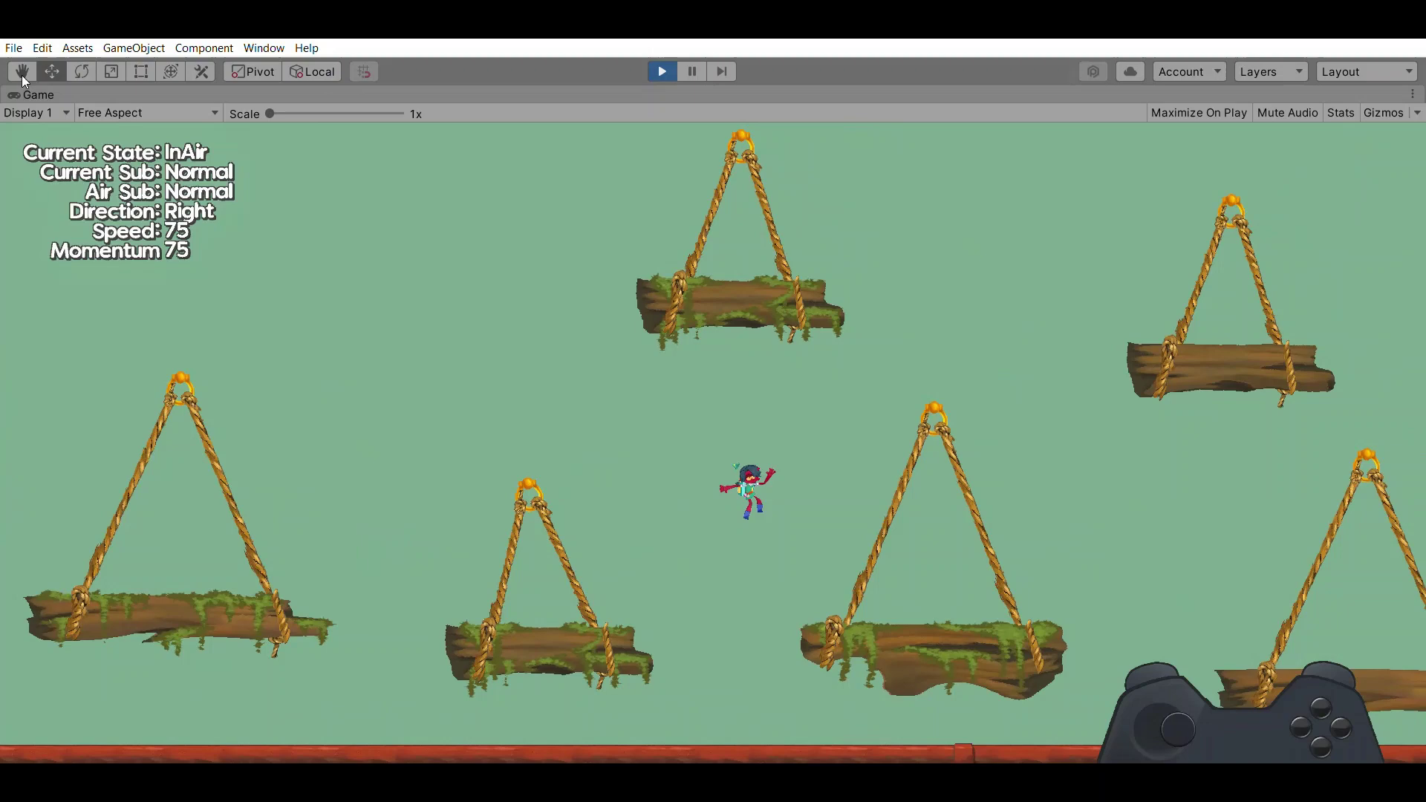
key(space)
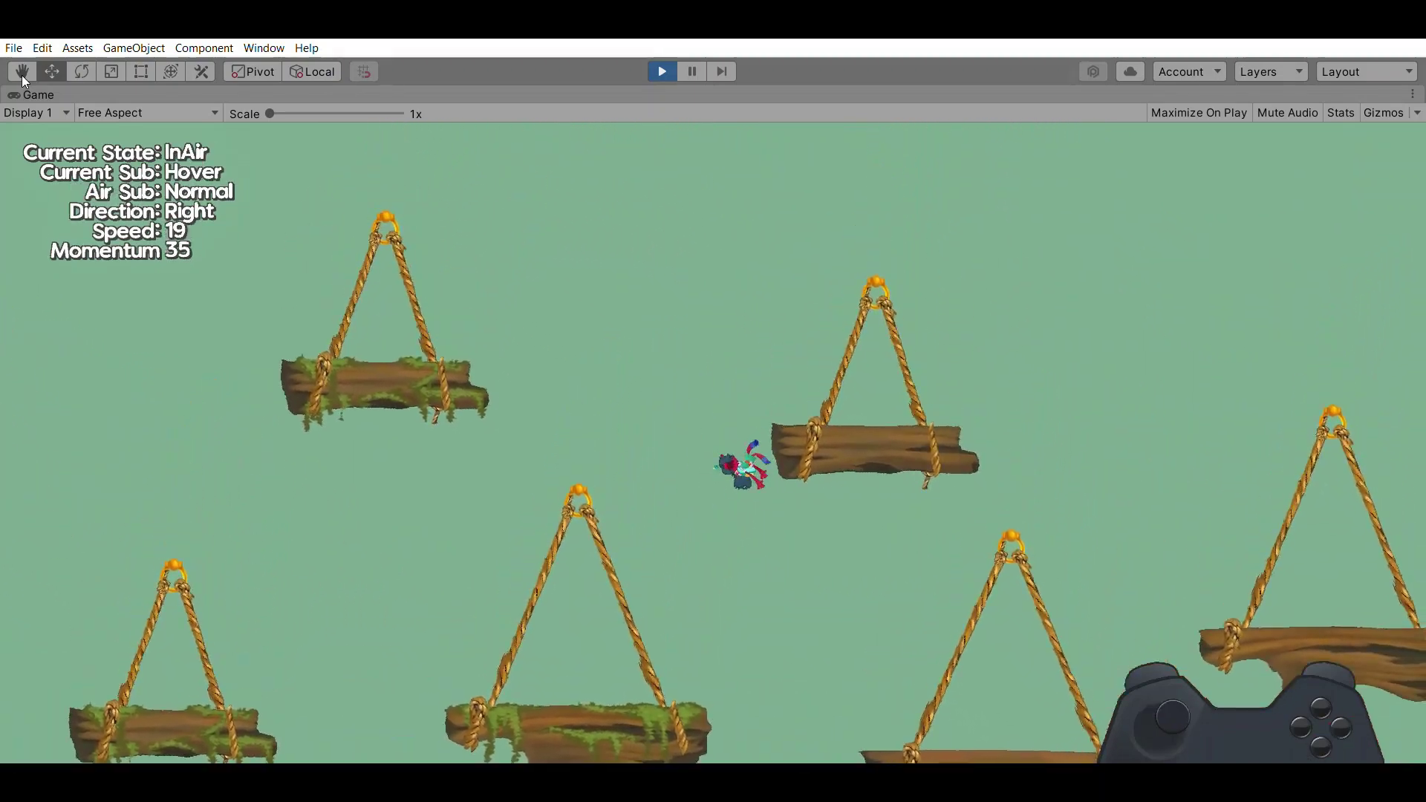
key(Left)
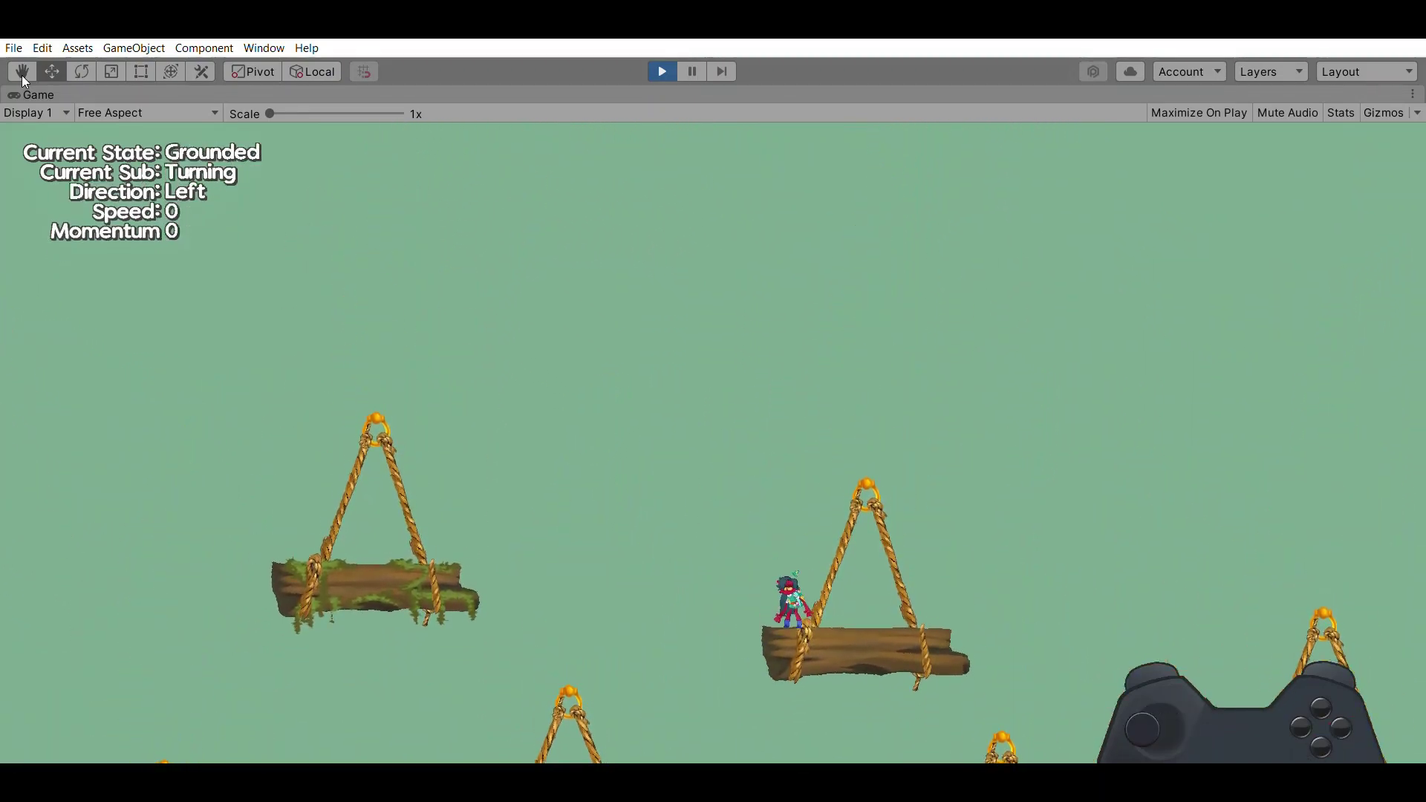
key(space)
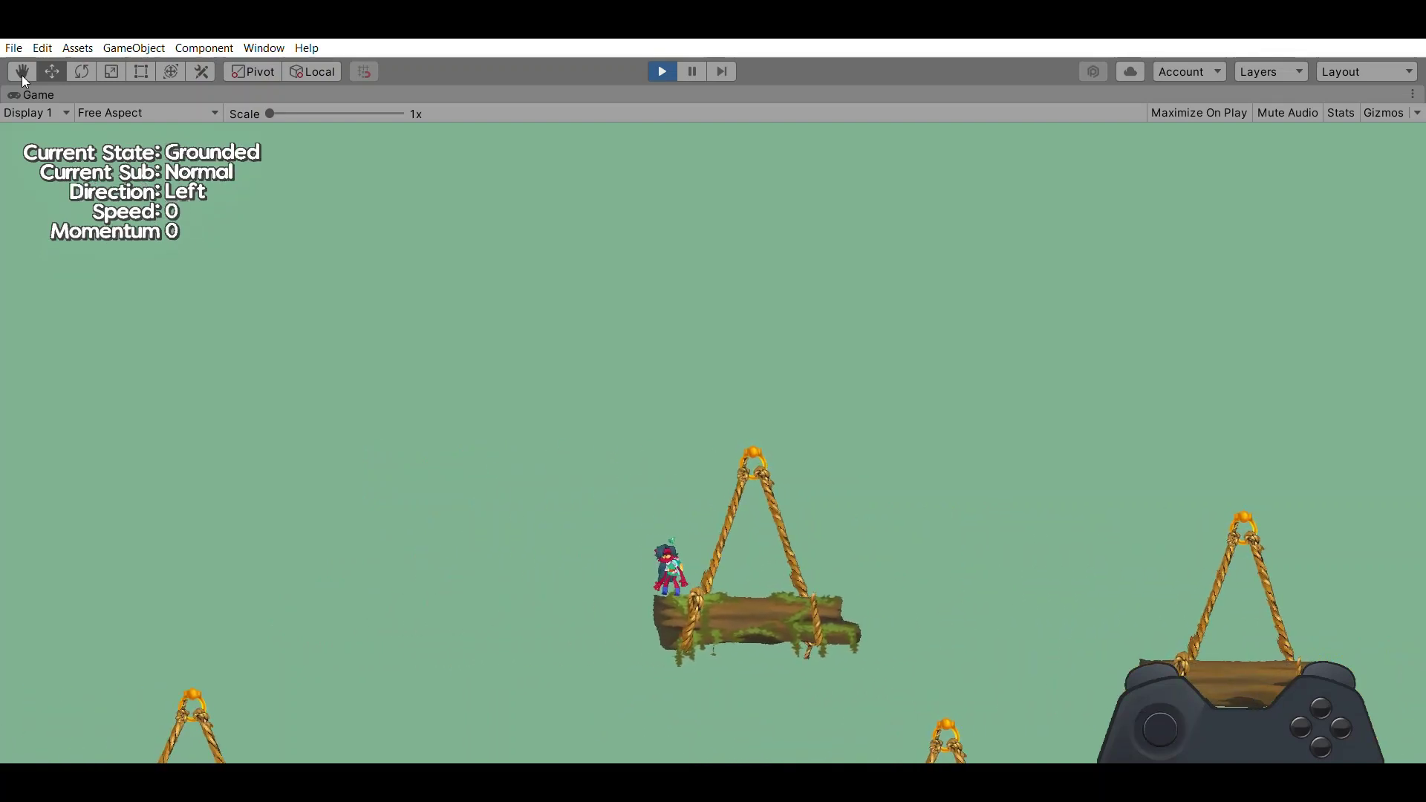
Drop to the ground floor, wall-jump left onto the mossy plank, and leap leftward off it.
key(Right)
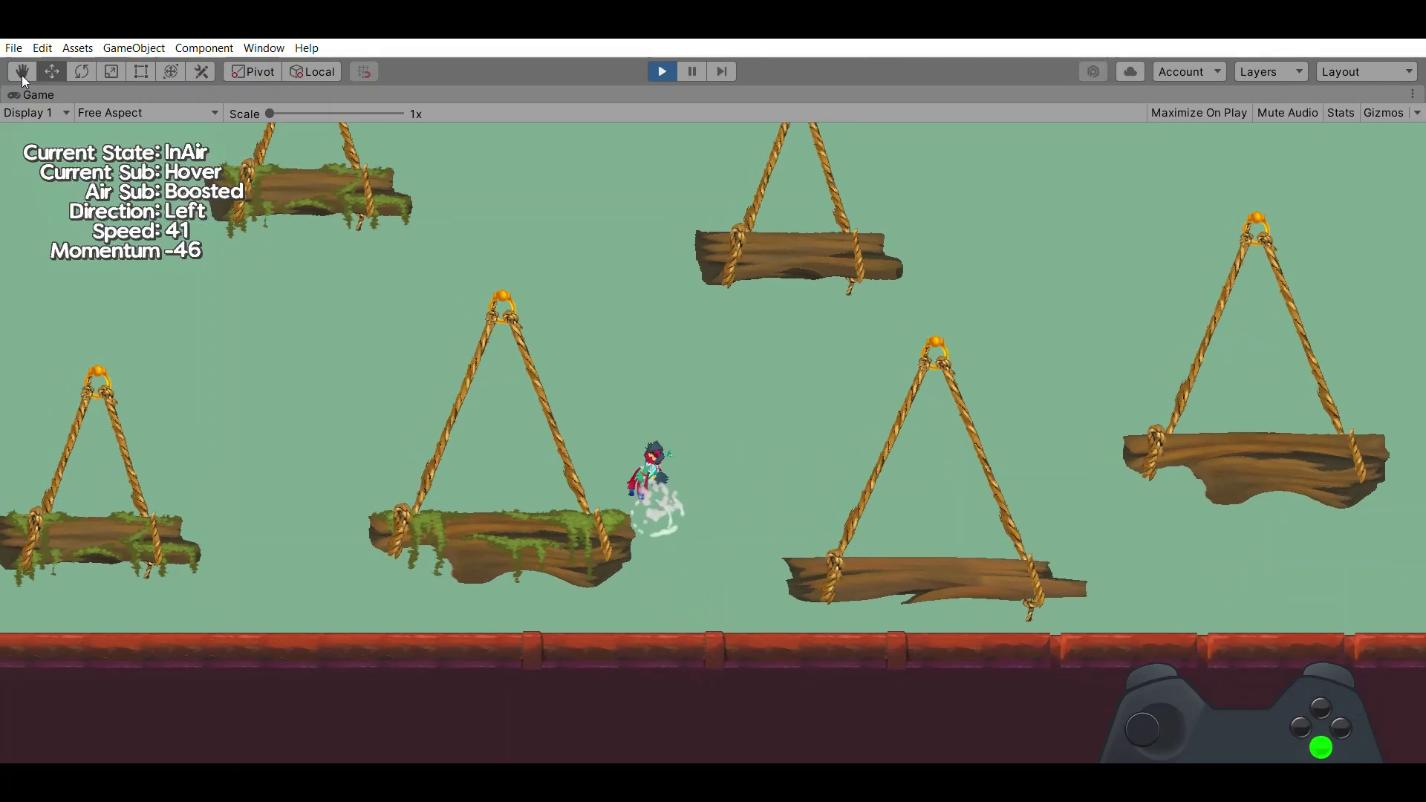
key(Right)
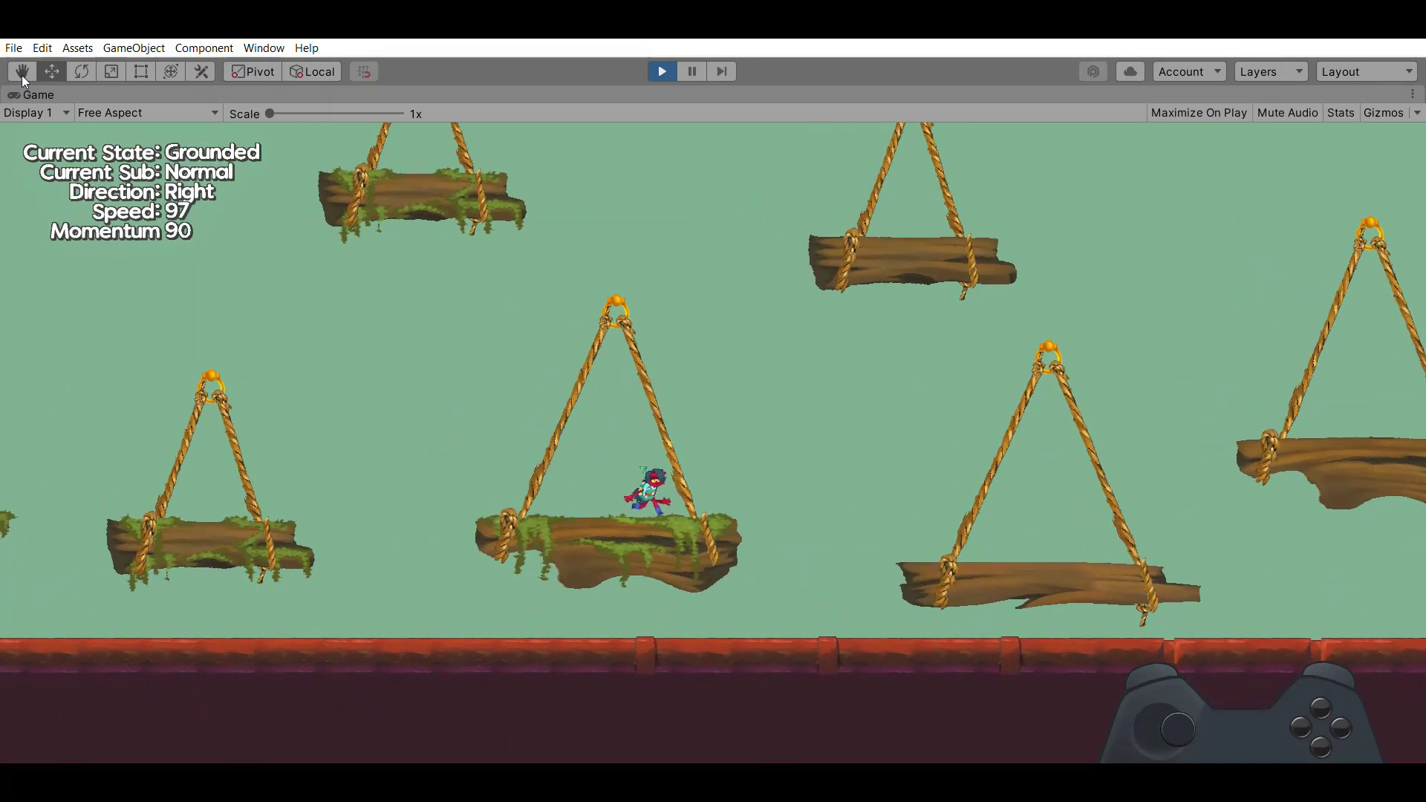
key(space)
key(space)
key(Left)
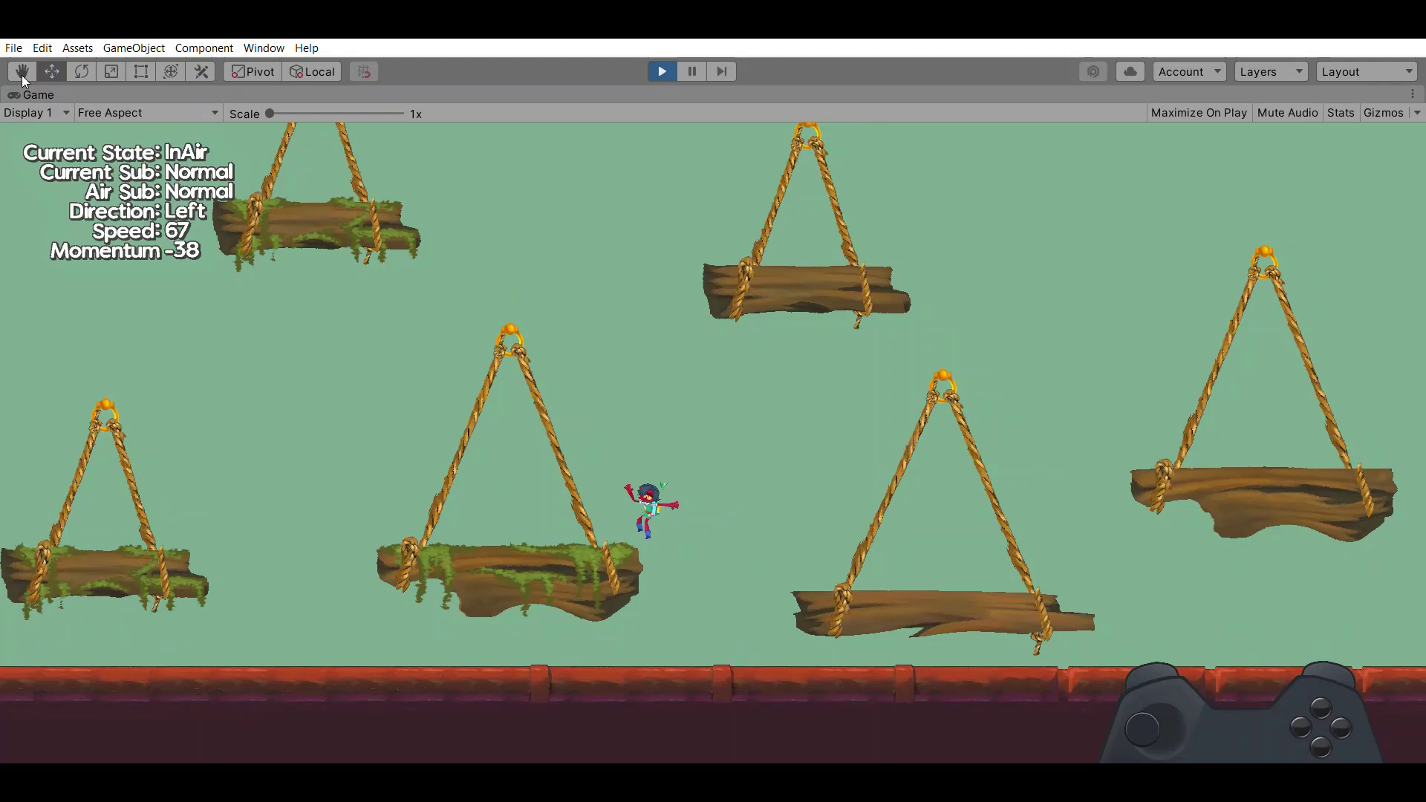
key(Left)
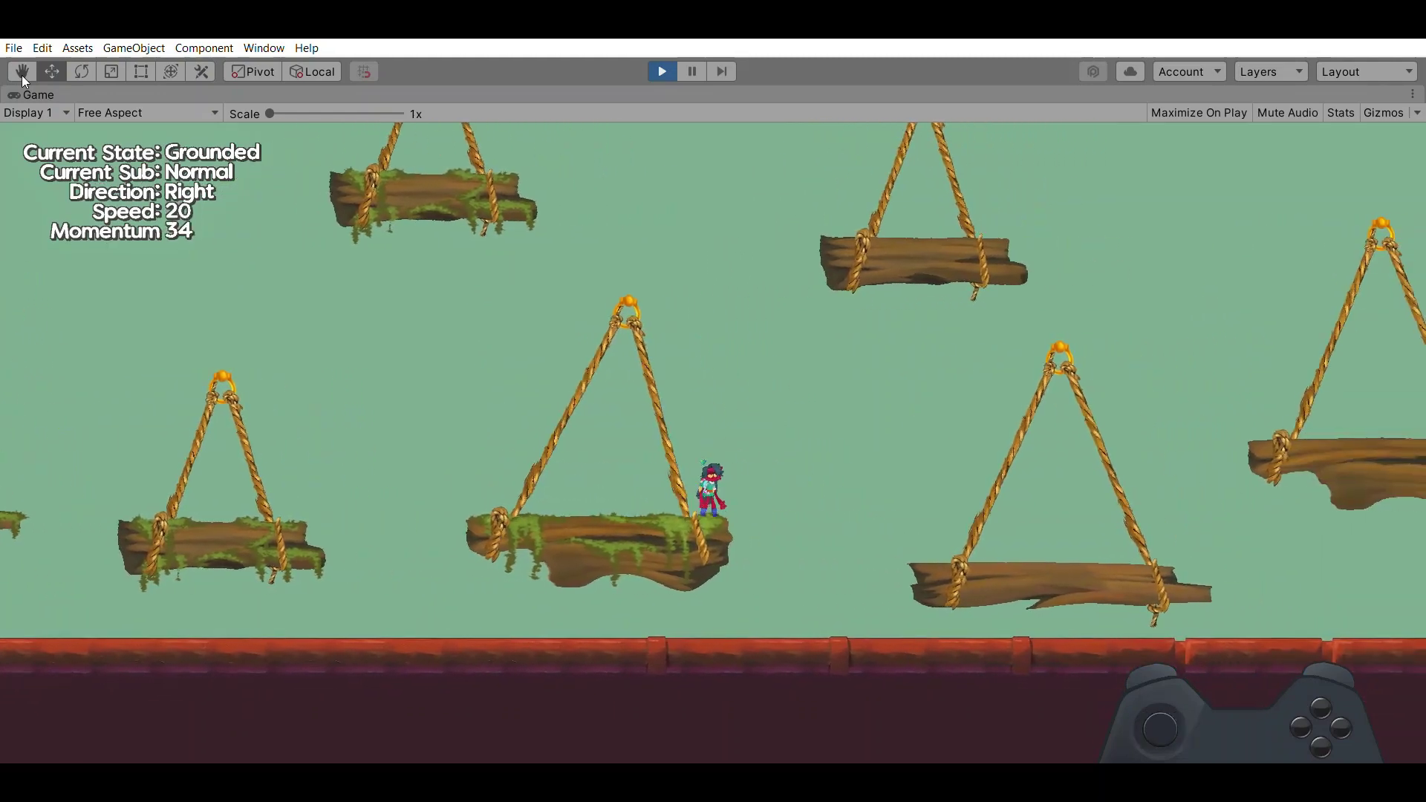
key(space)
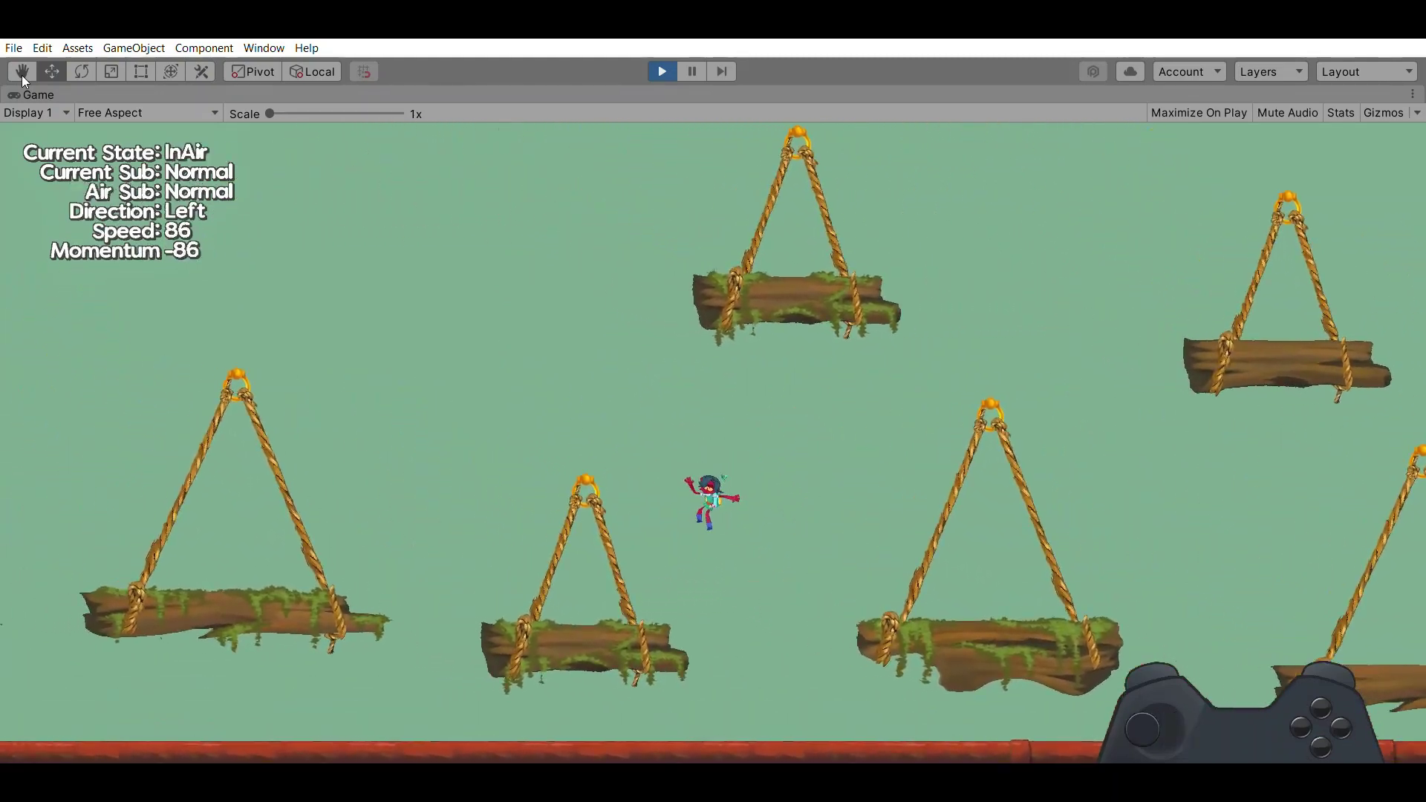
Jump across the gap, run to the plank's edge, then jump right twice into a hover.
key(Right)
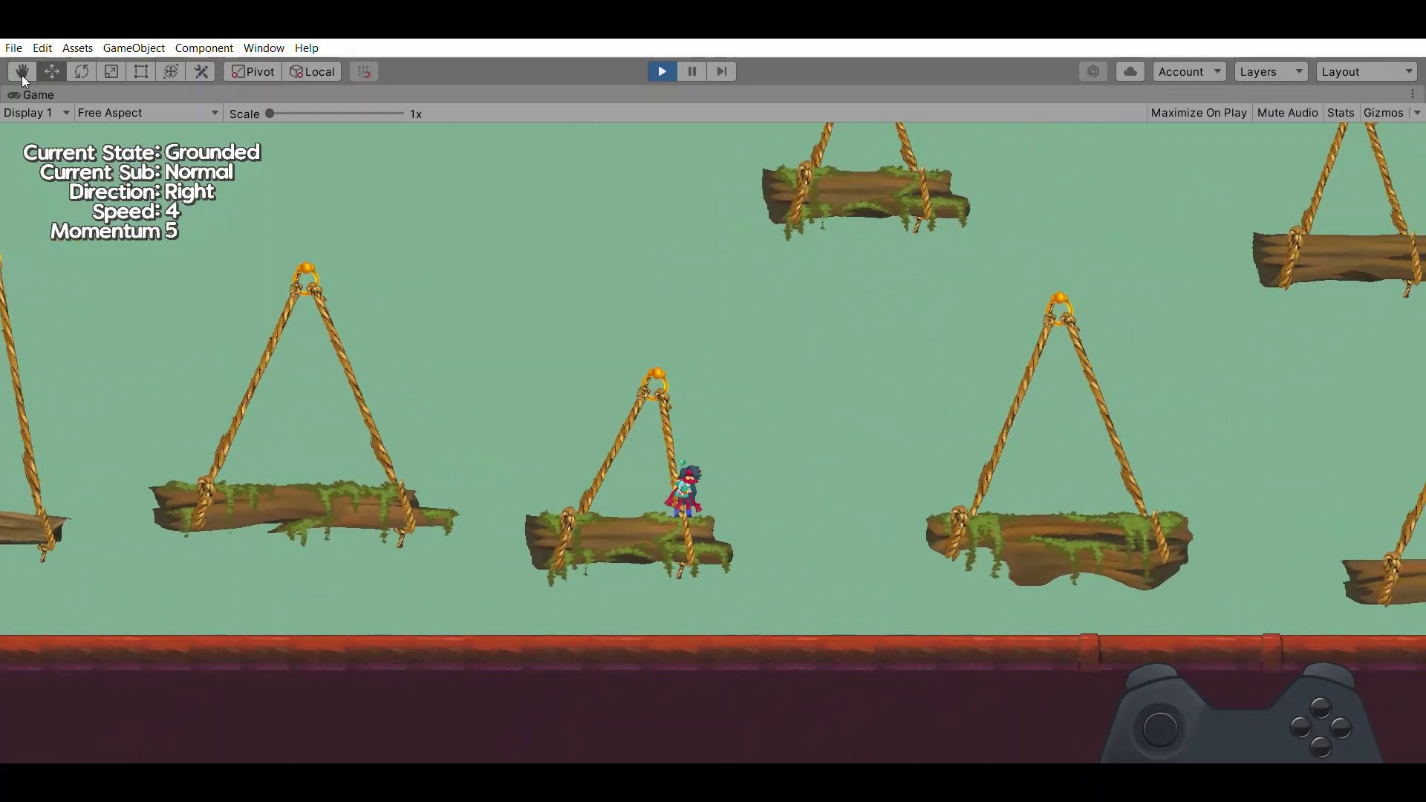
key(space)
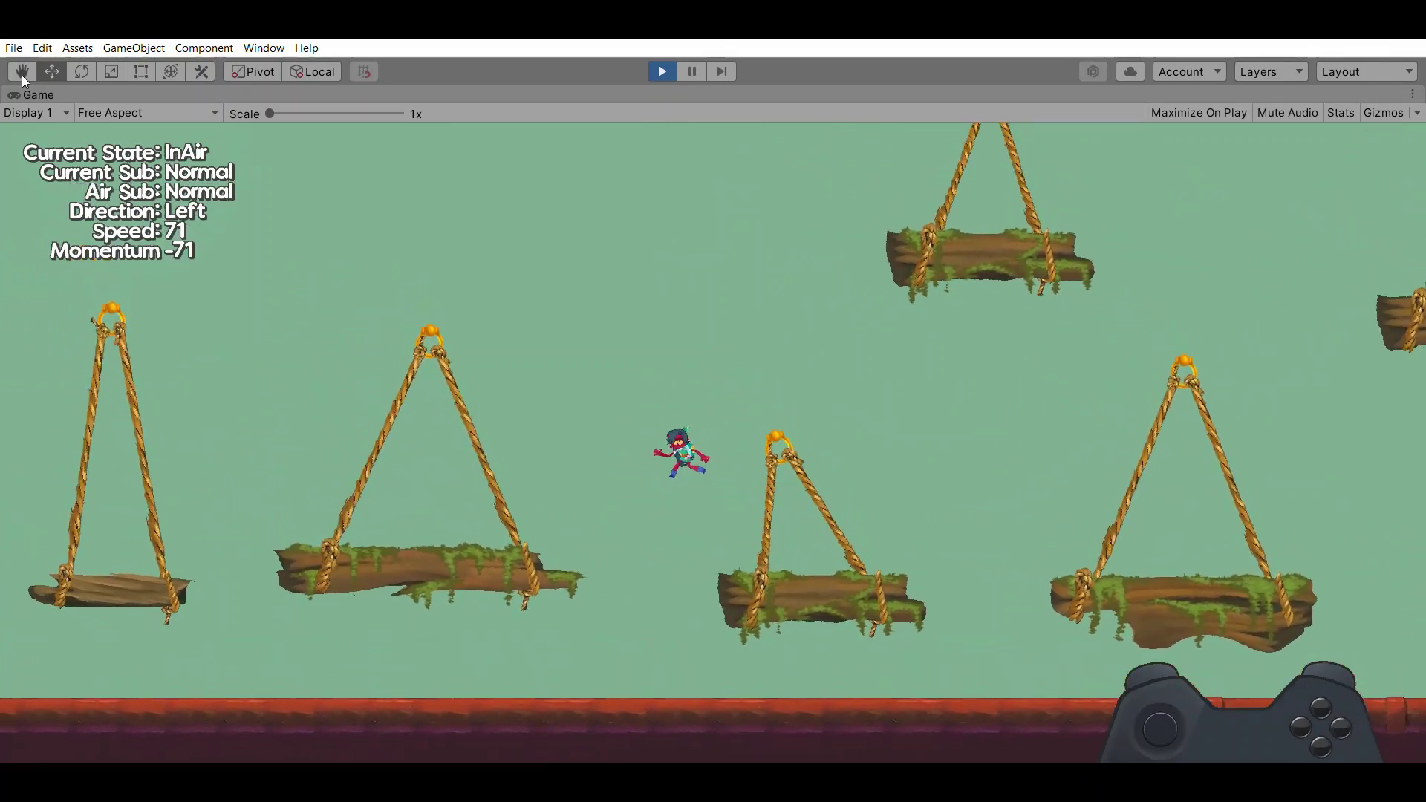
key(Left)
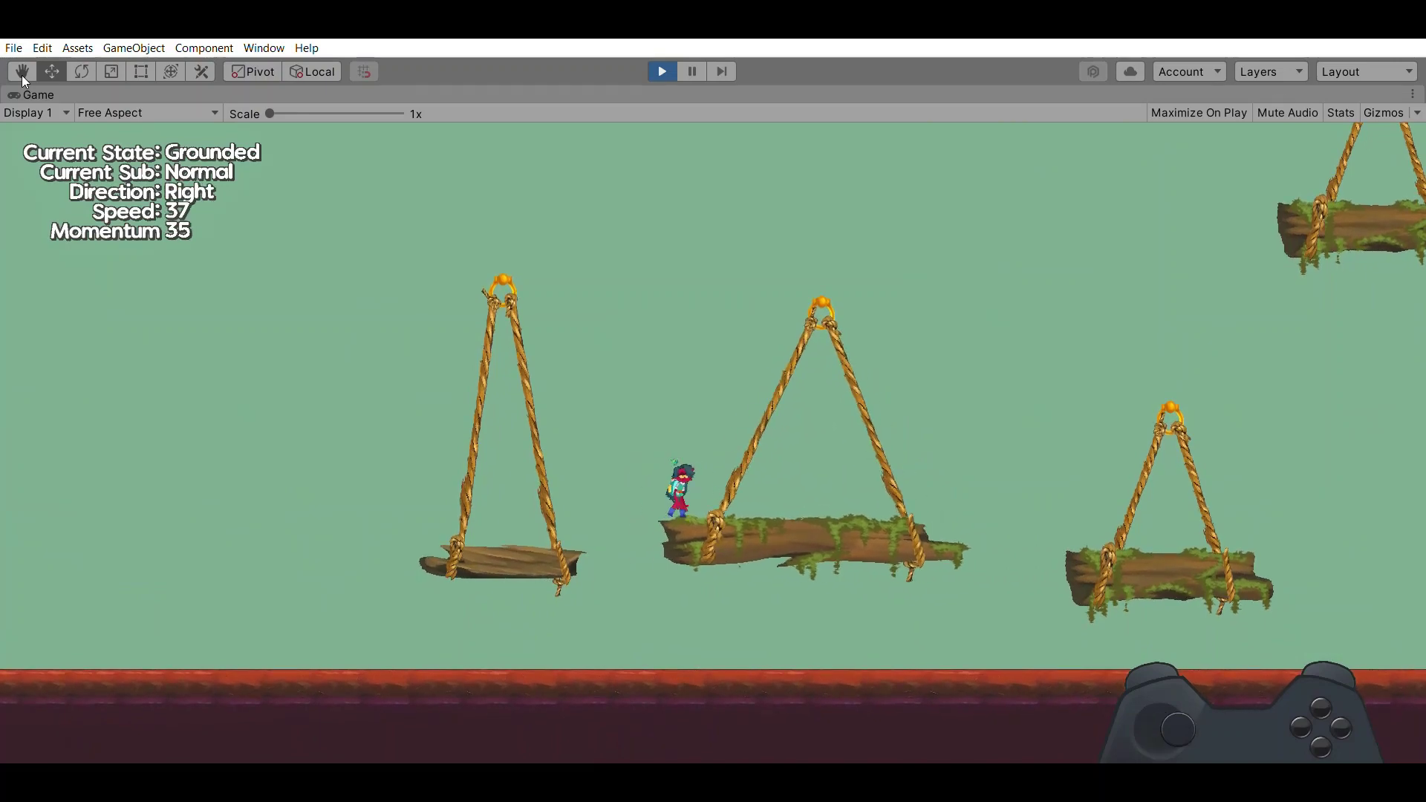
key(Right)
key(space)
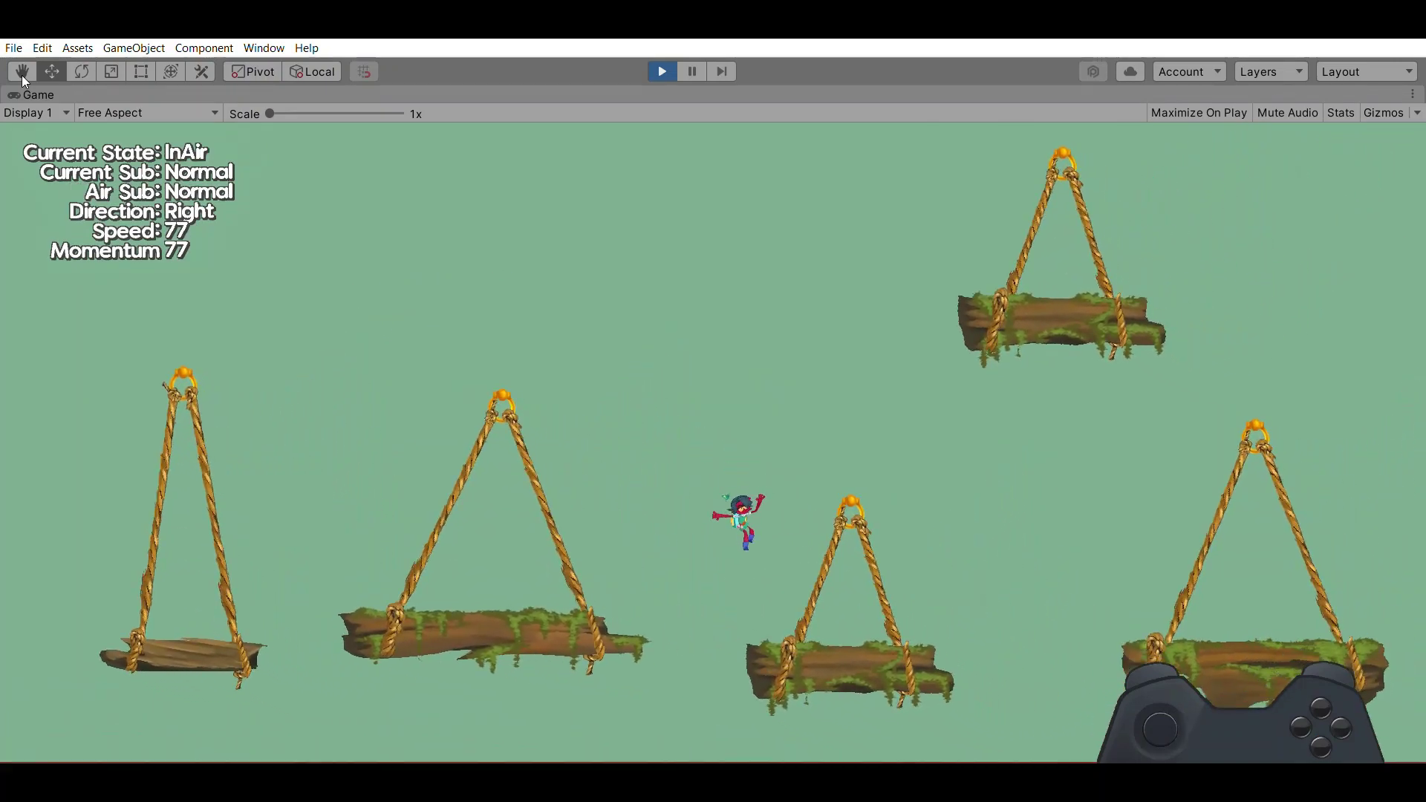
key(space)
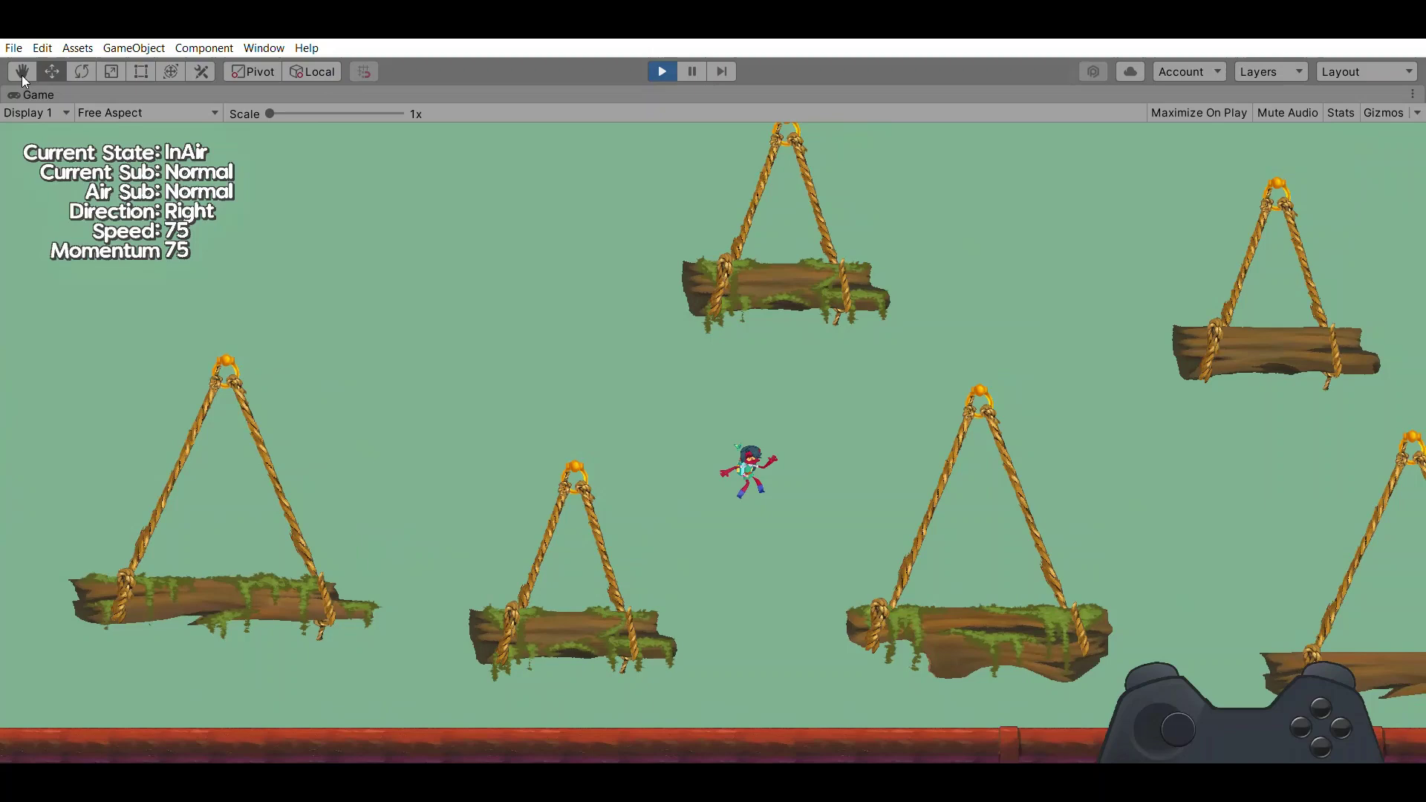
key(space)
key(space)
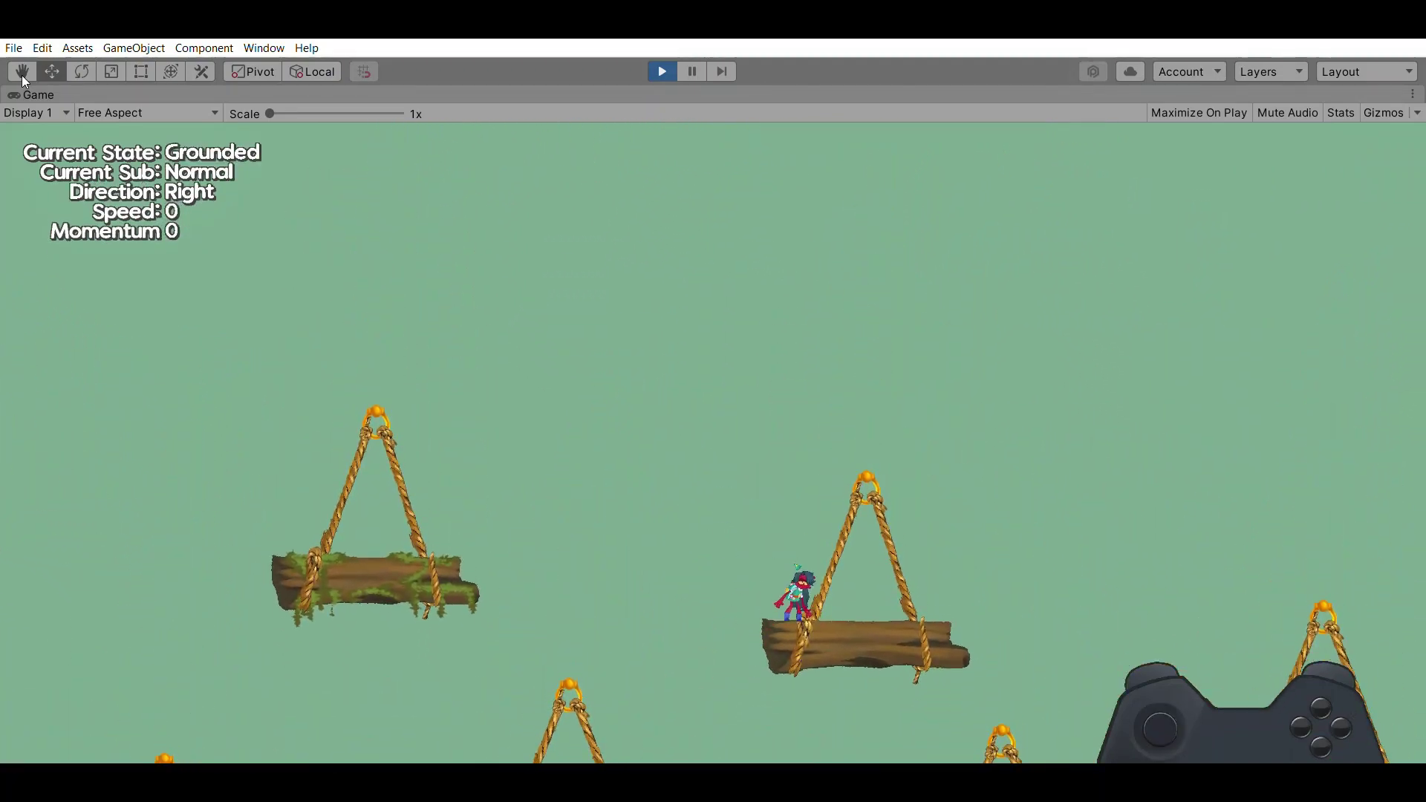
Boost the hover leftward, launch into the air, and turn left, right and left again.
key(space)
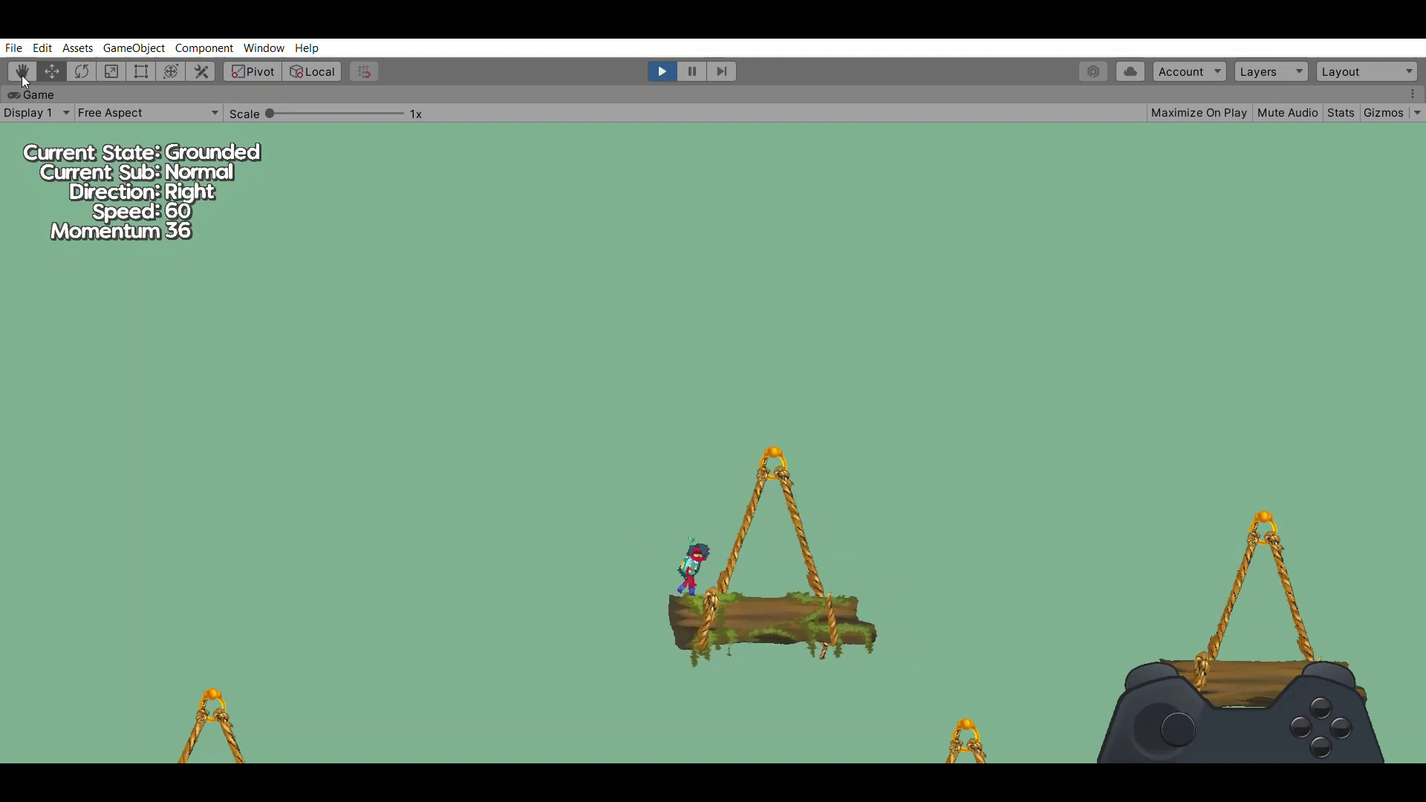
key(space)
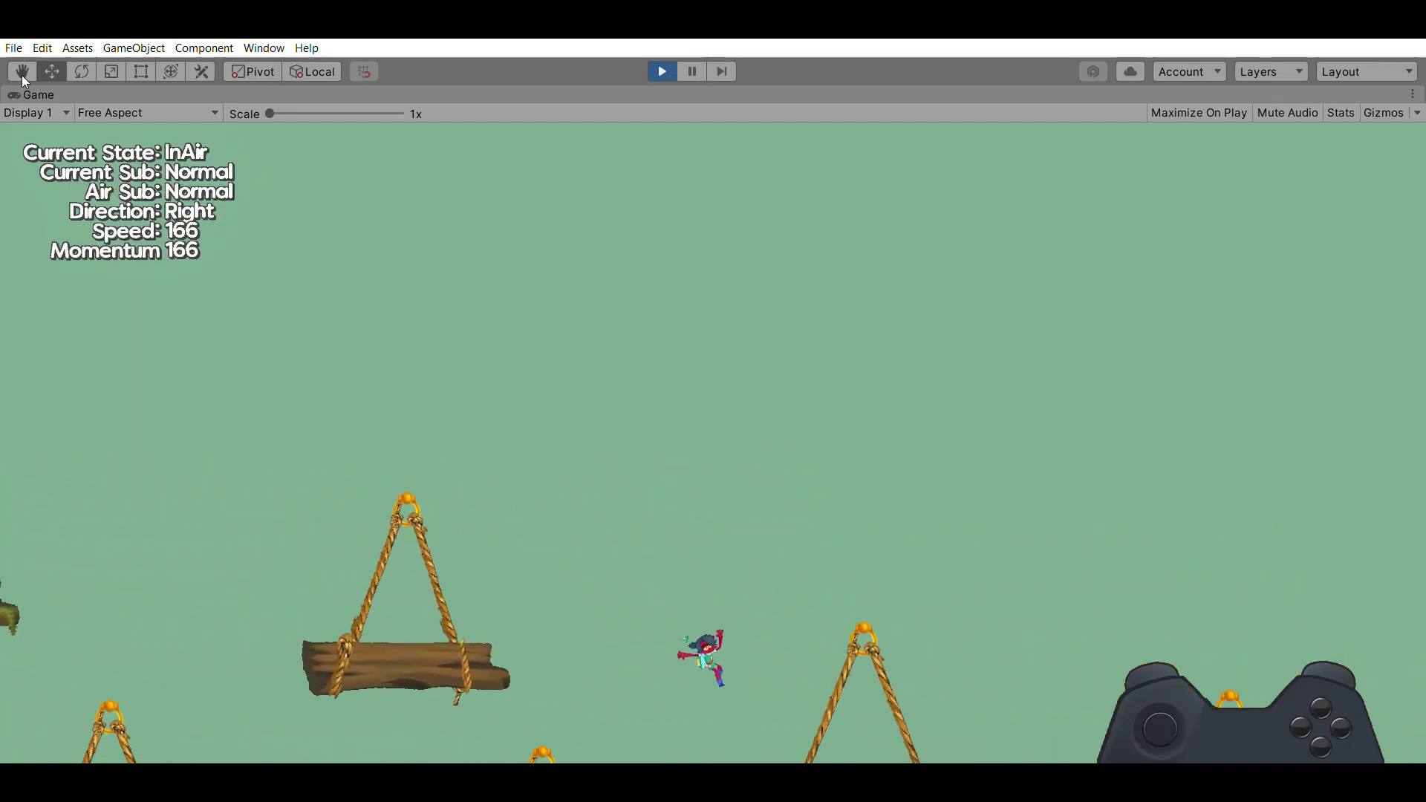
key(Left)
key(Right)
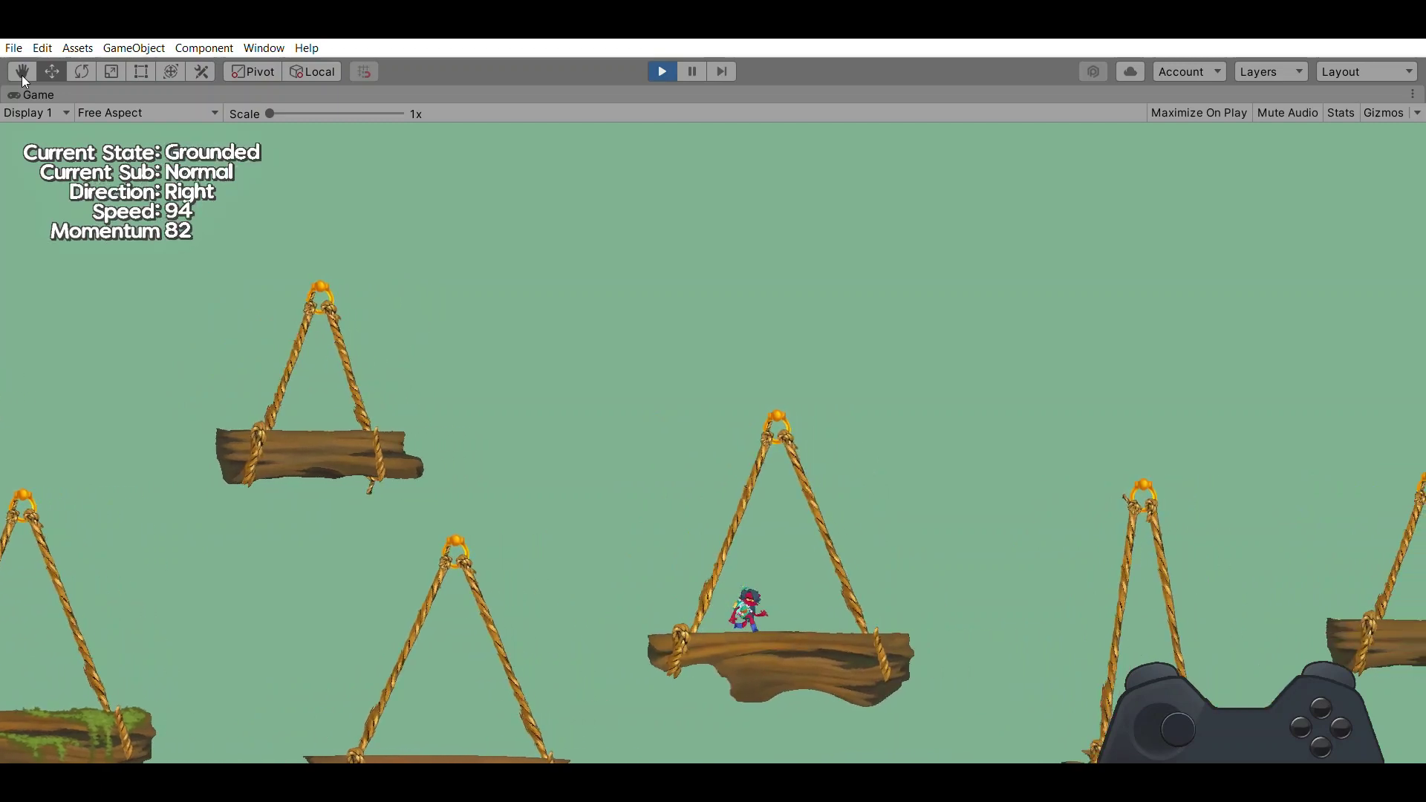
key(Left)
Jump to a wall, slide down it, jump off, and cling to the wall again before dropping.
key(Right)
key(space)
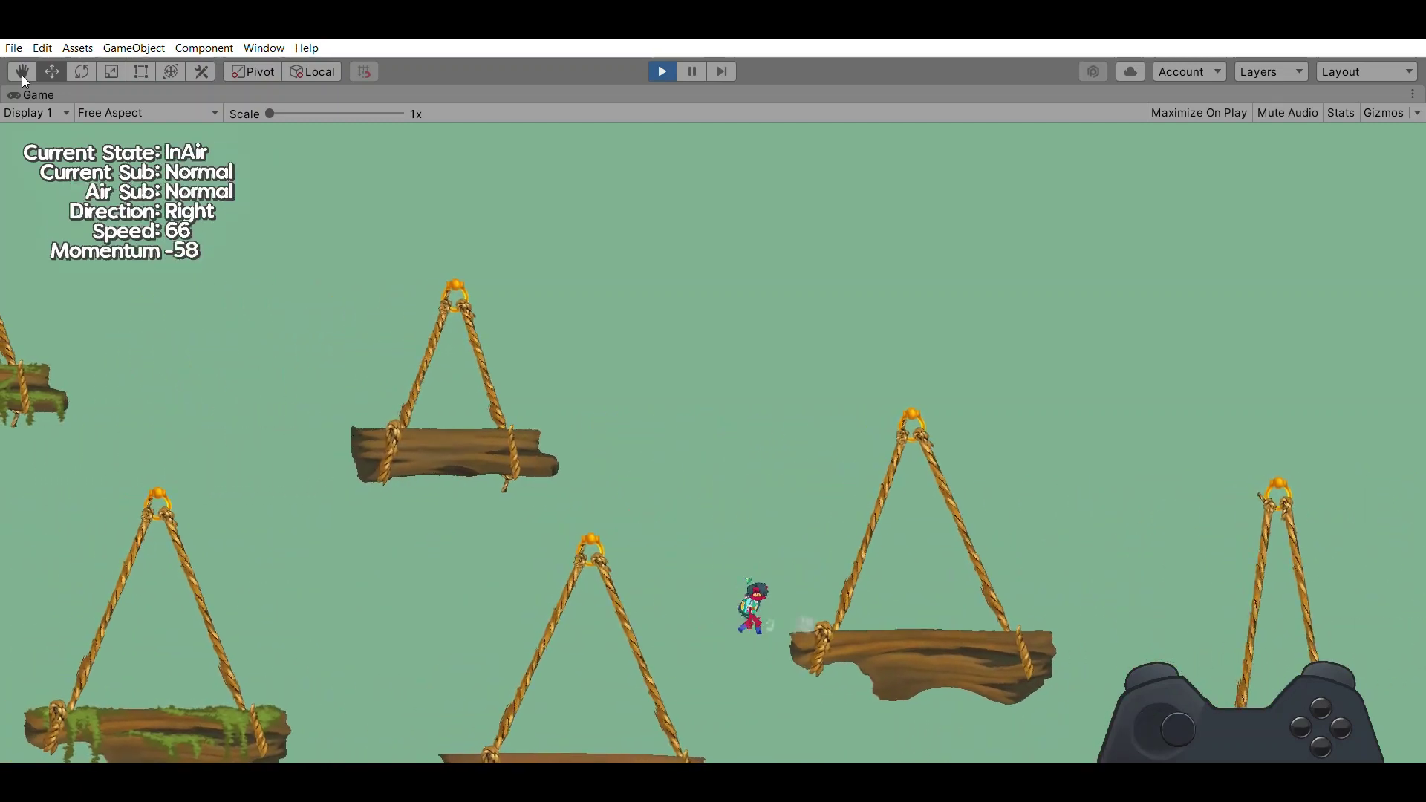
key(space)
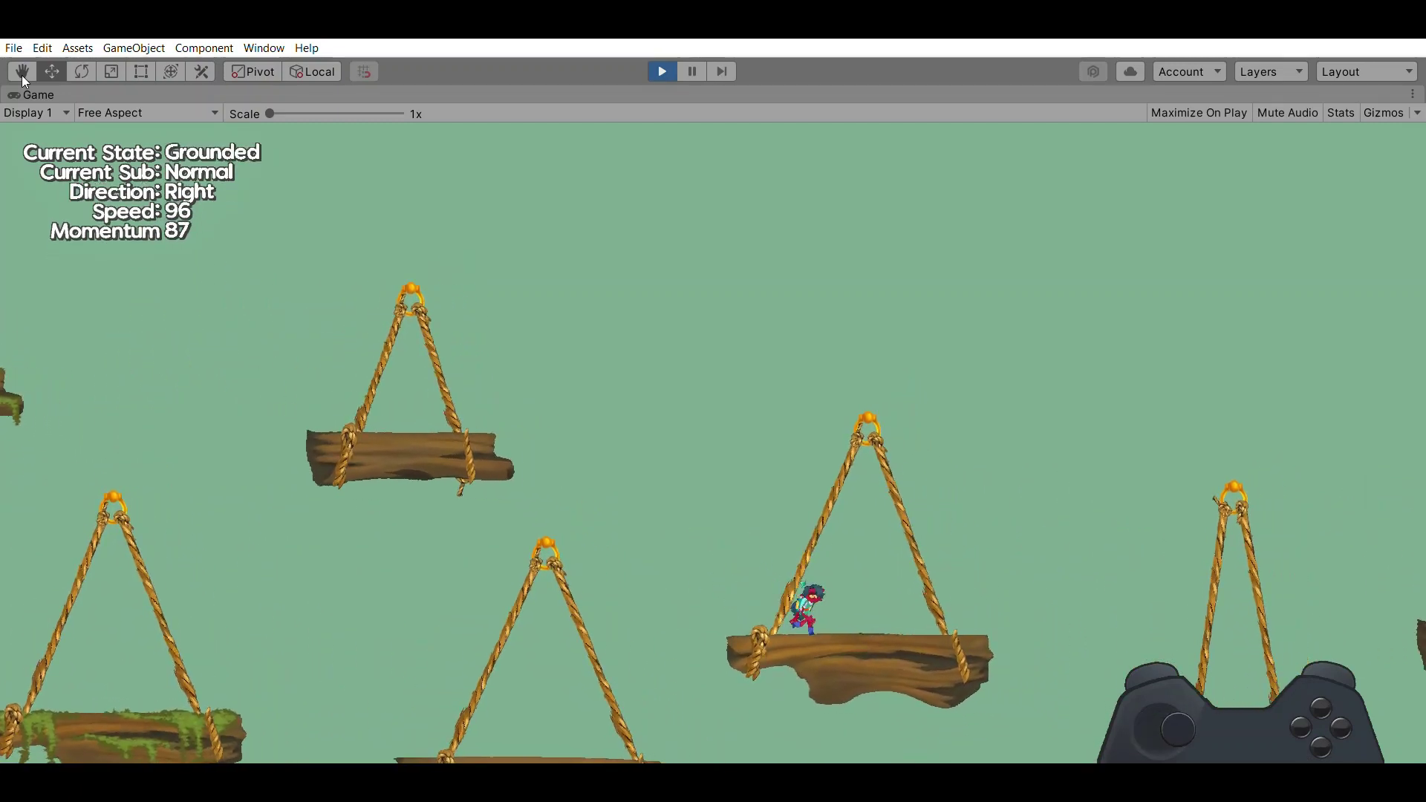
key(Right)
key(space)
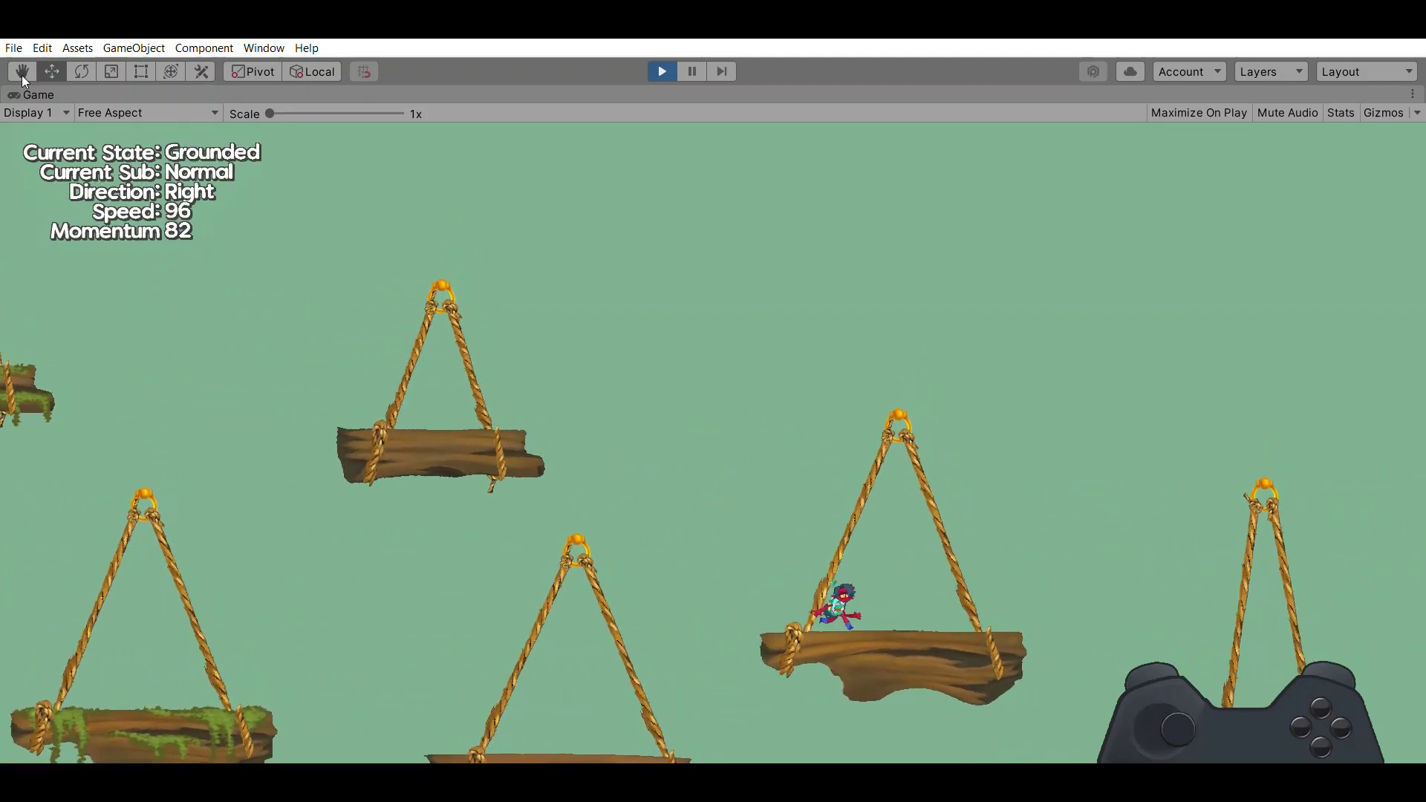
key(Left)
Jump left, turn right to cling on the wall, then jump leftward off the plank.
key(space)
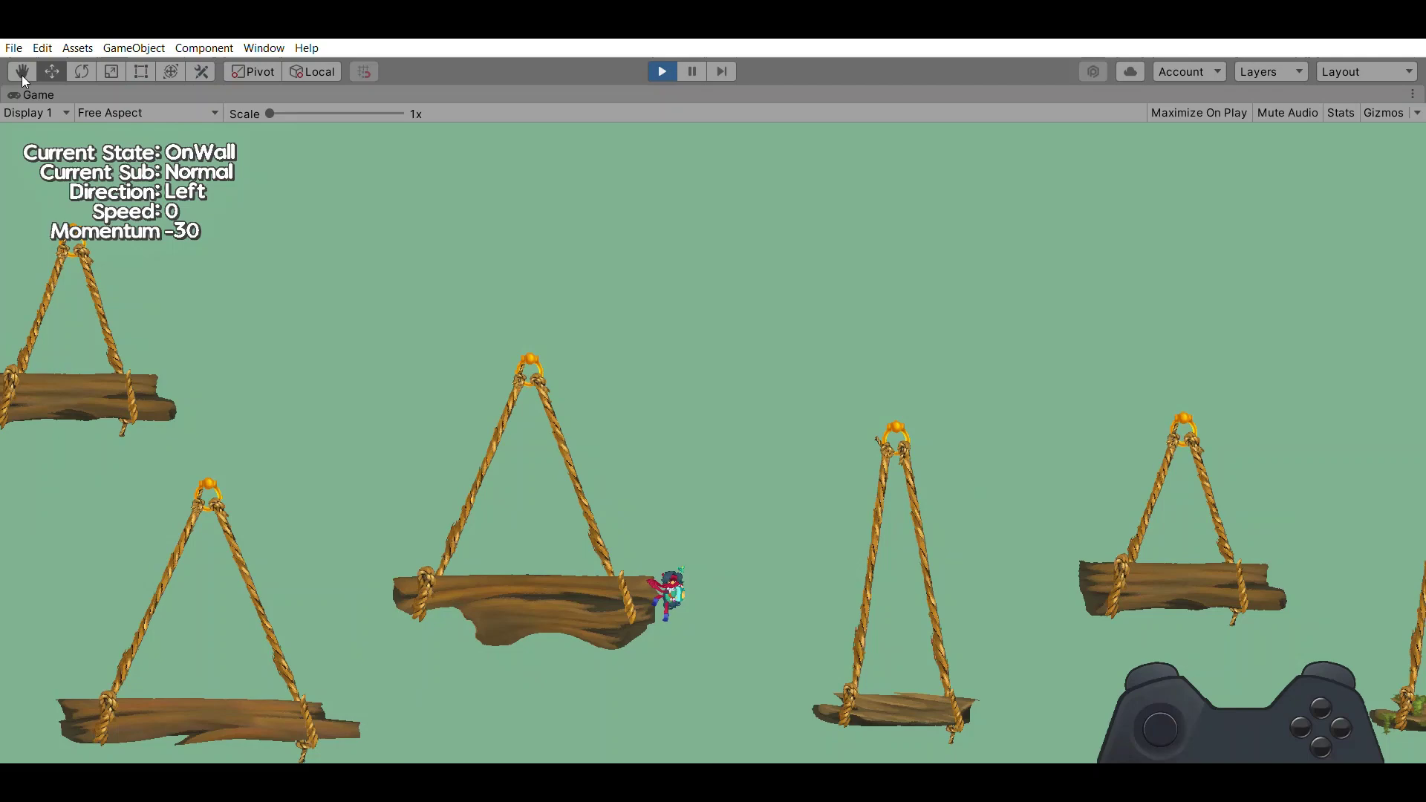
key(Right)
key(space)
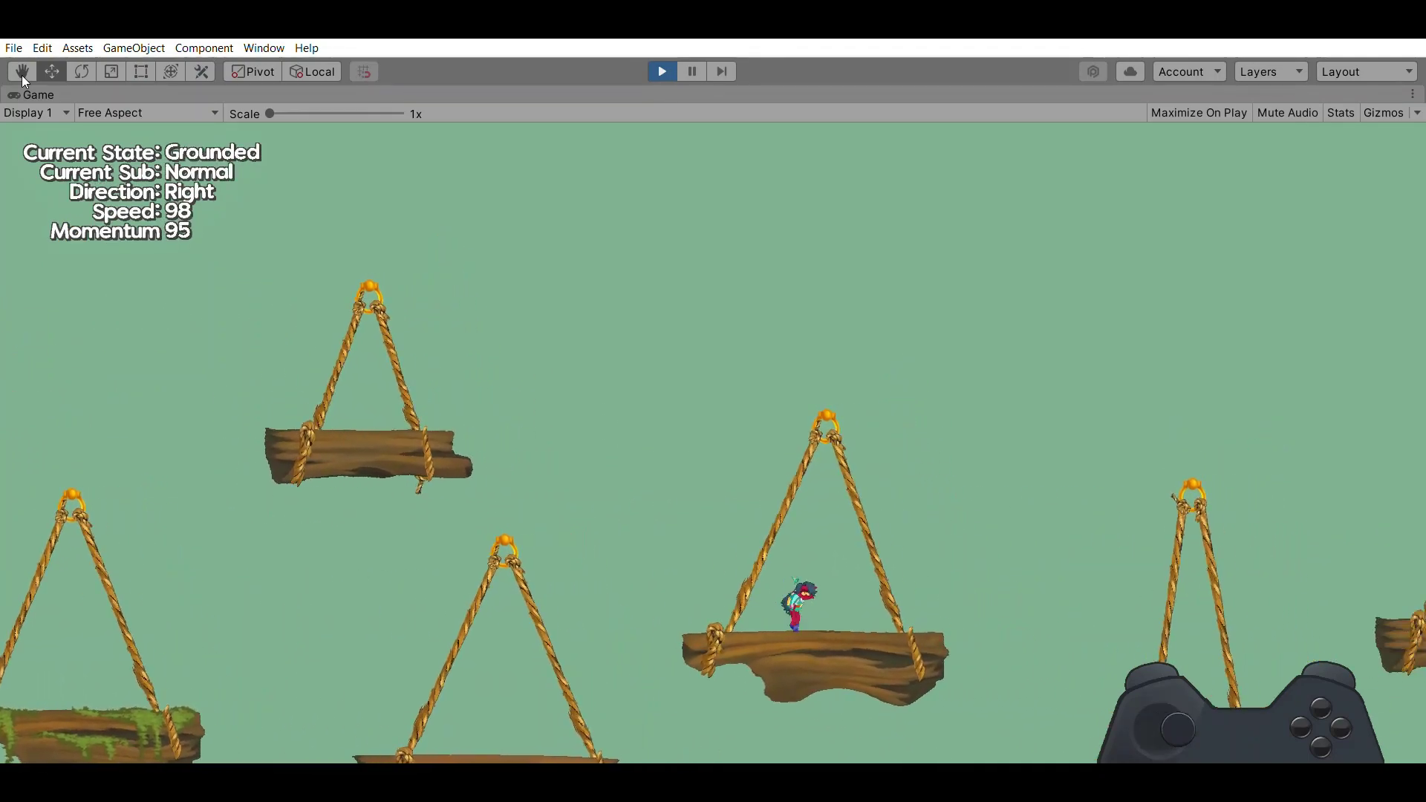
key(Left)
key(space)
Hop repeatedly between planks, turning left and right on each jump and landing.
key(Left)
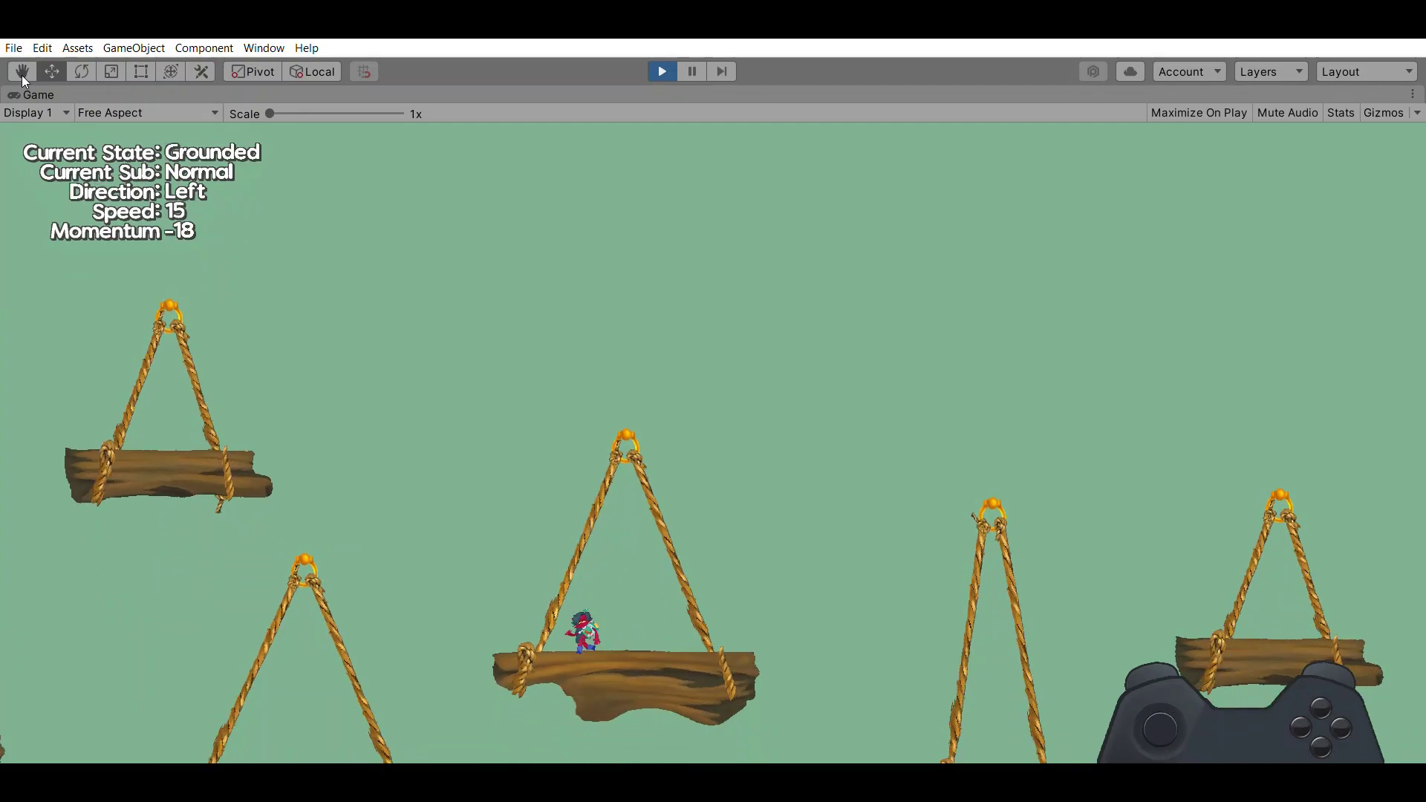
key(Right)
key(space)
key(Left)
key(Right)
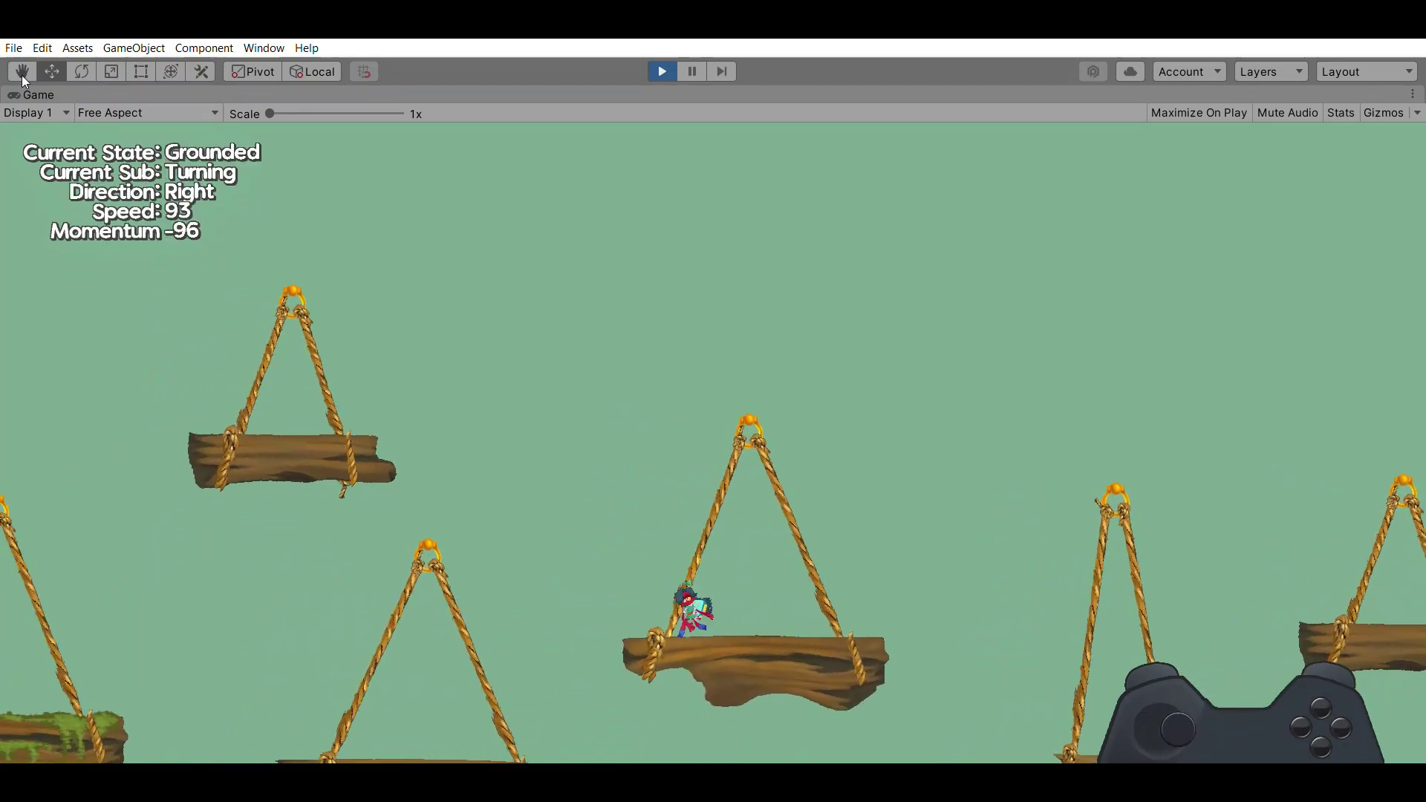
key(space)
key(Left)
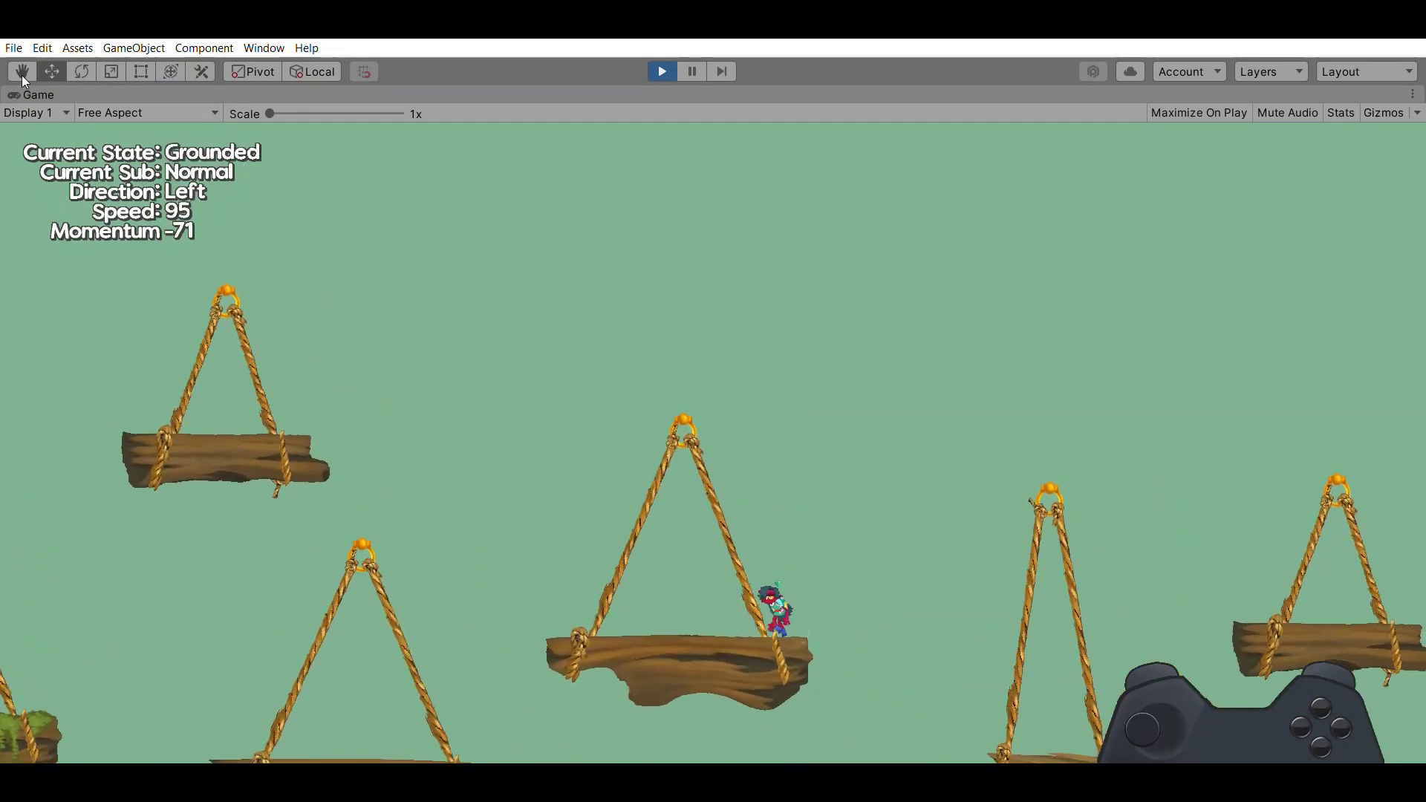
key(space)
Jump, dash leftward in mid-air, jump again, then leap leftward off the plank.
key(Right)
key(space)
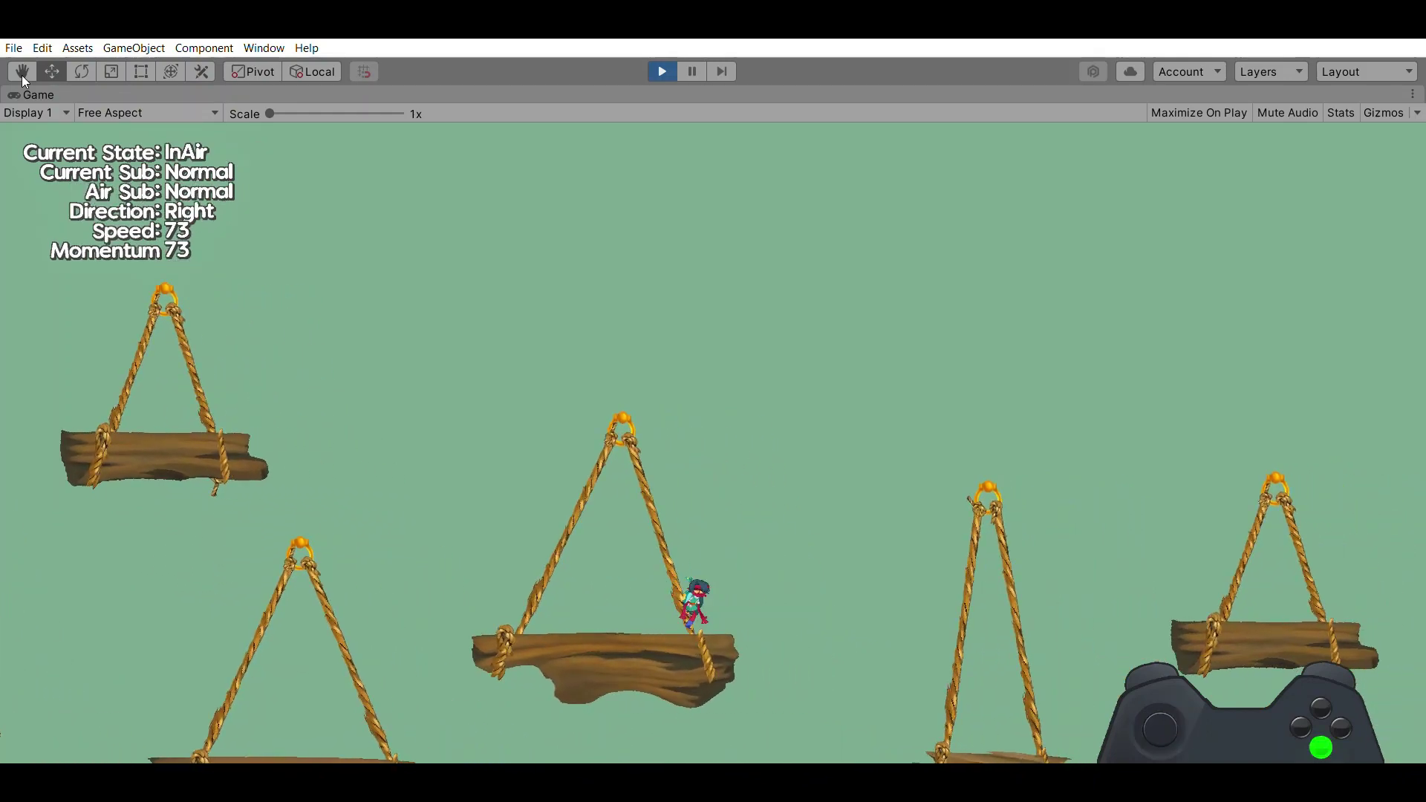
key(Left)
key(shift)
key(space)
key(Right)
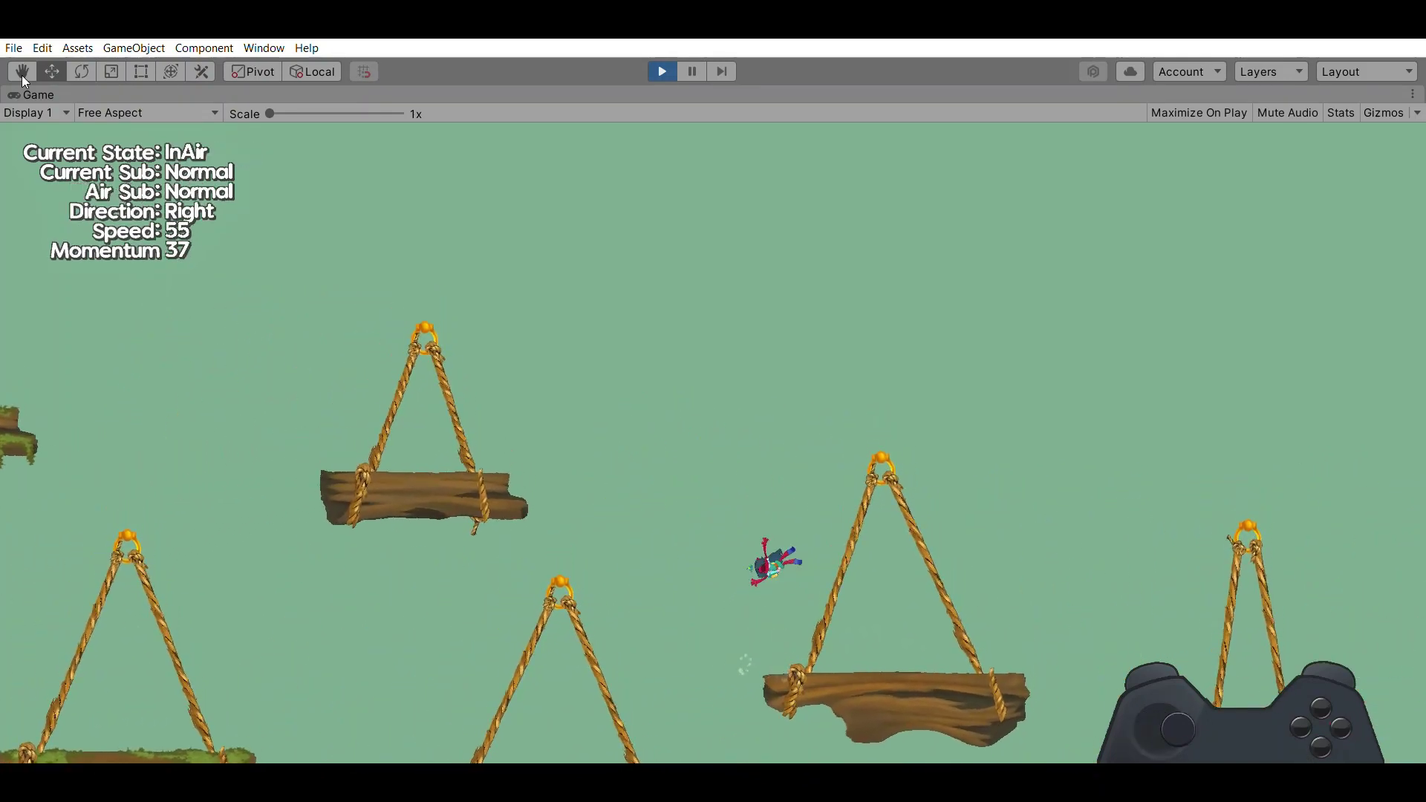
key(Left)
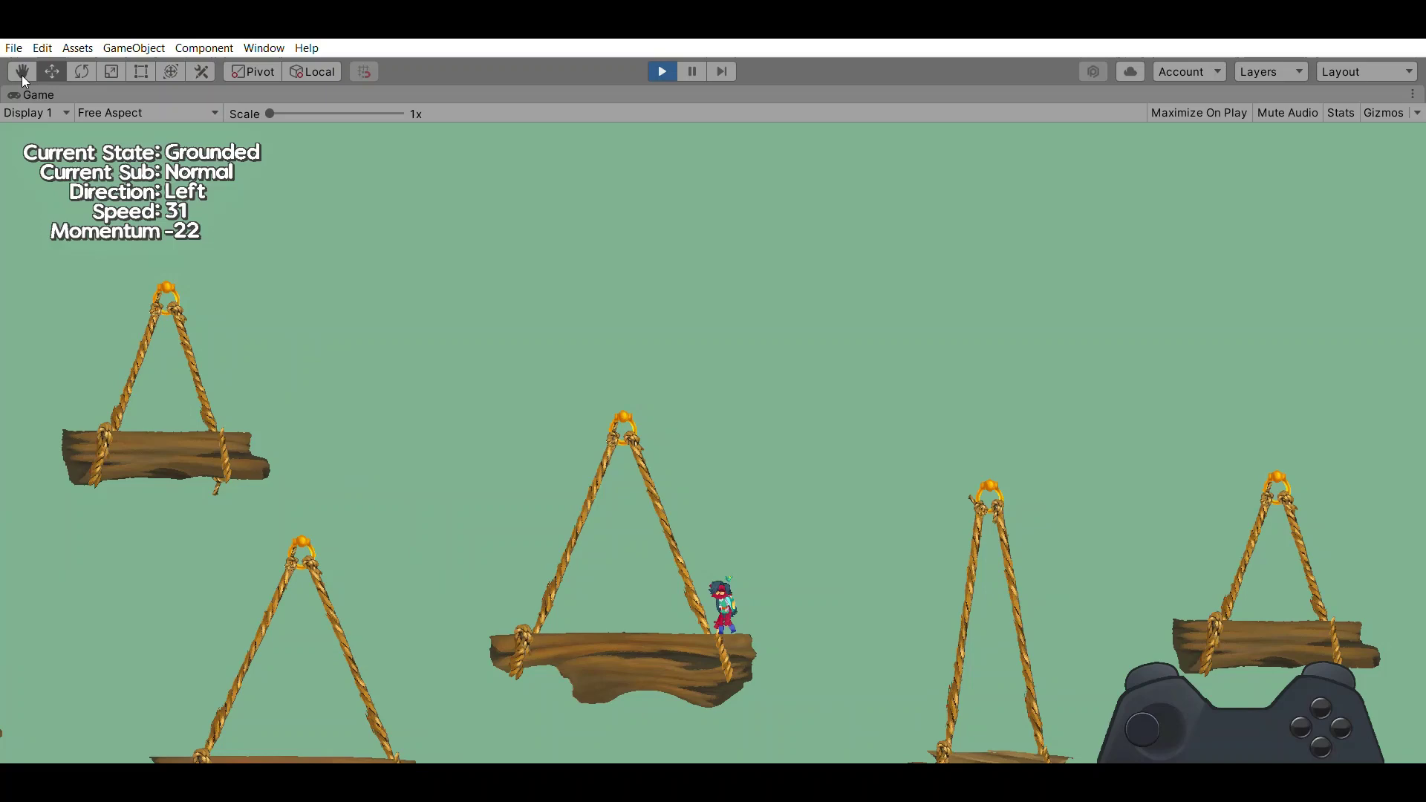
key(space)
key(space)
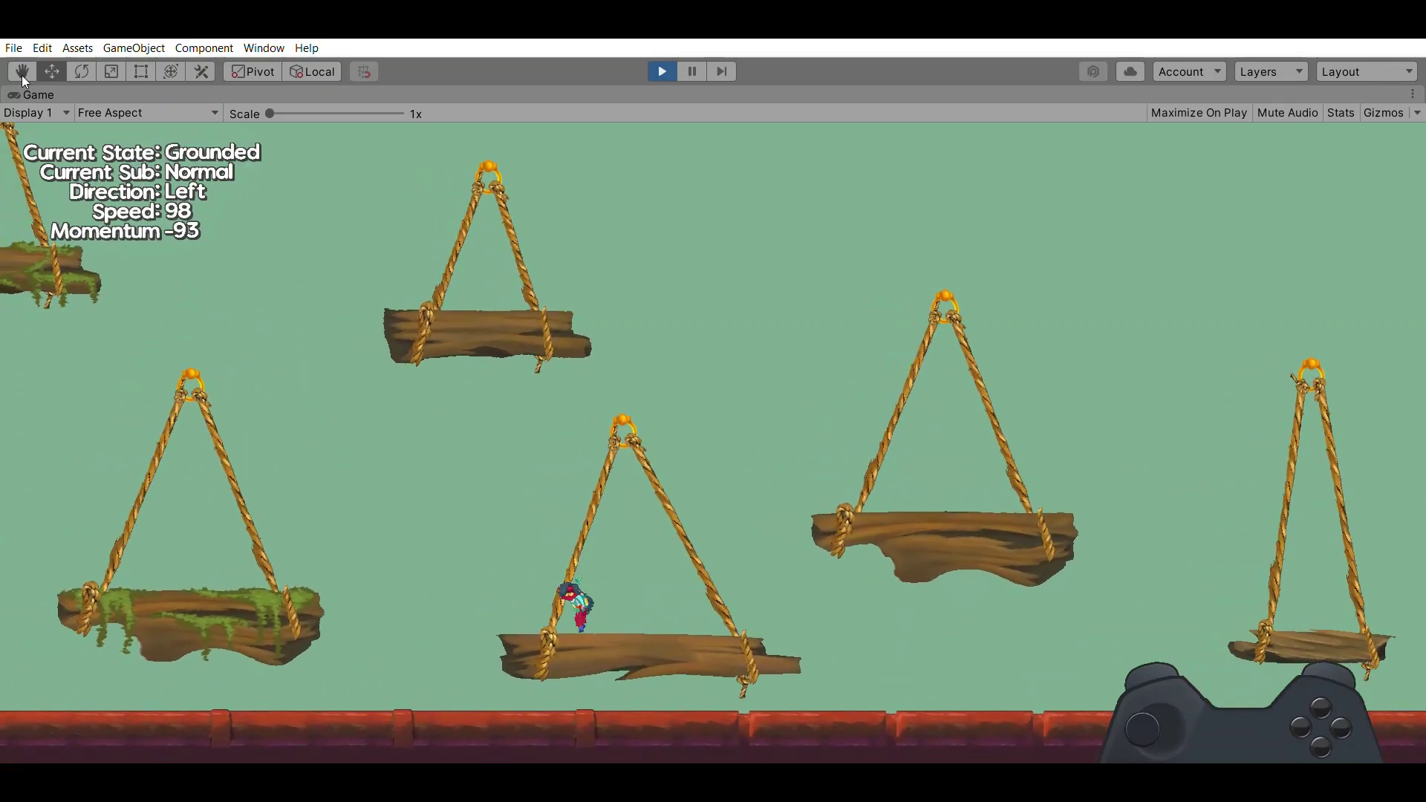
Run right jumping two gaps, stop facing left, grab a platform's side, and boost-hover right.
key(Right)
key(space)
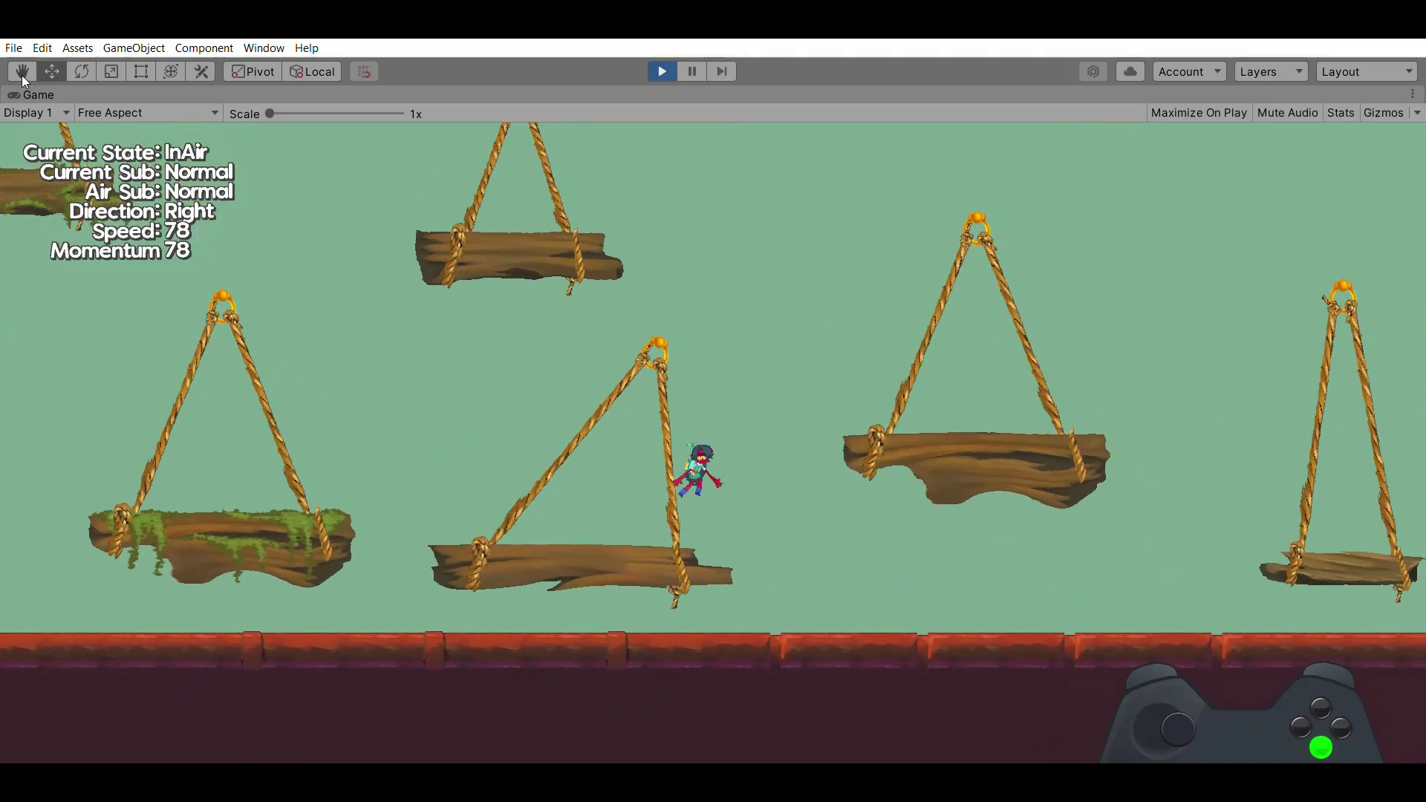
key(space)
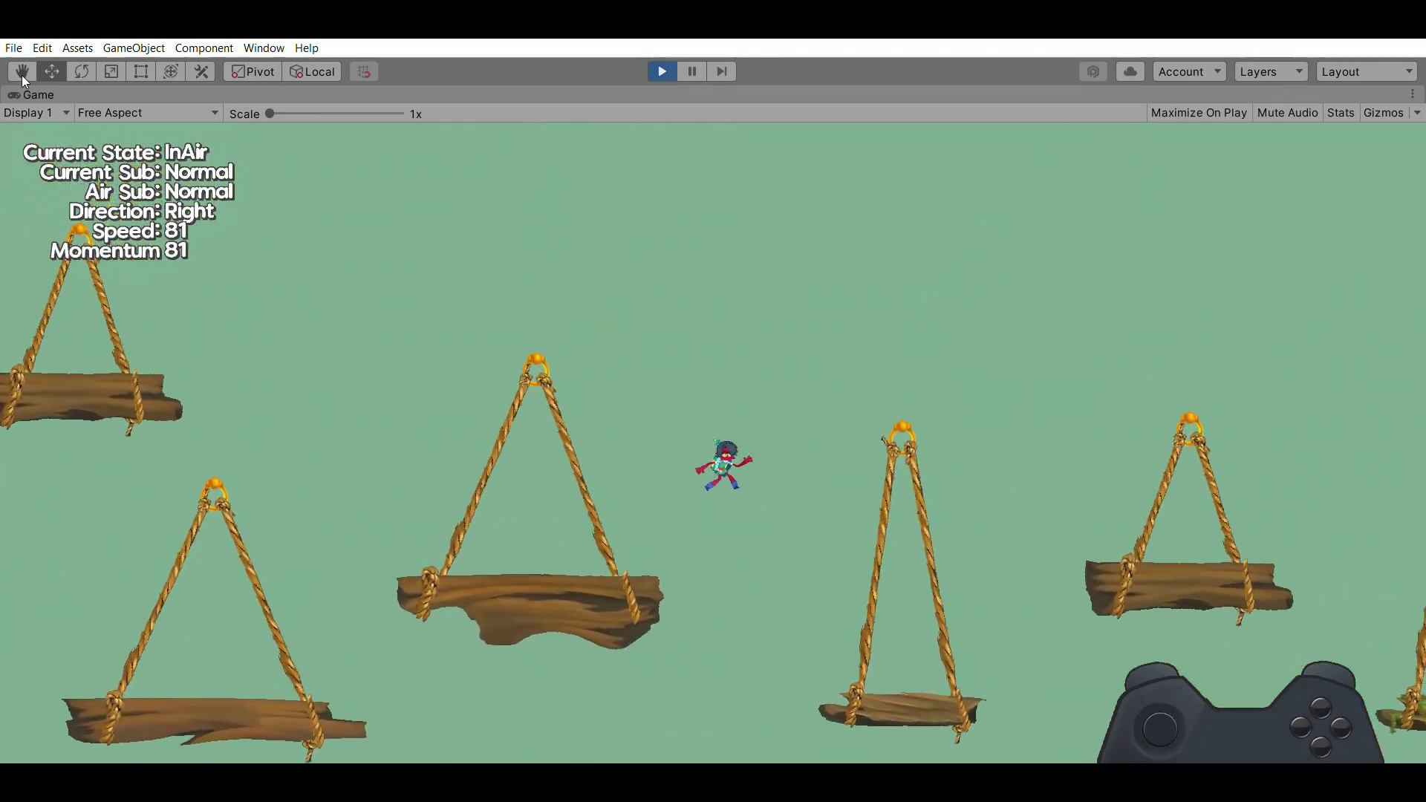
key(Left)
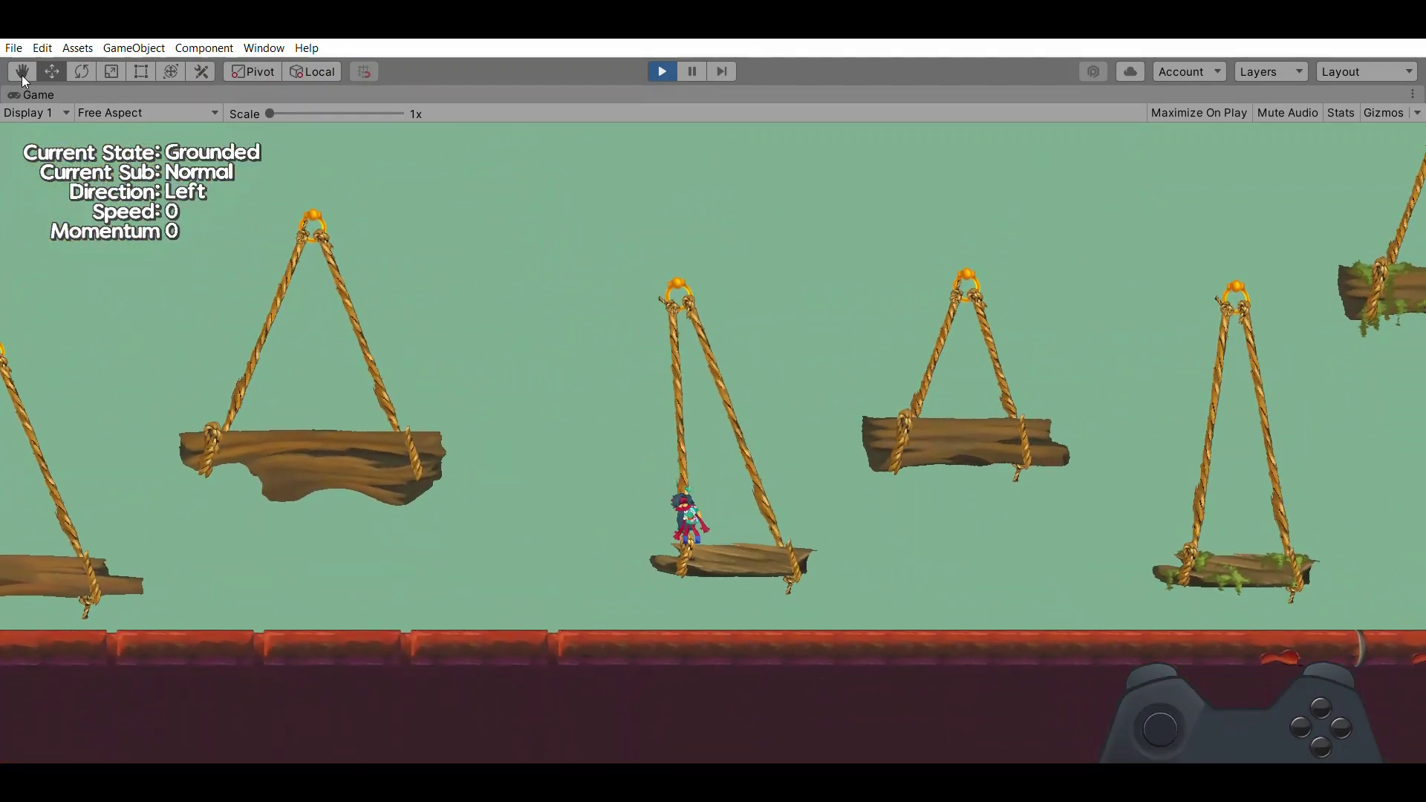
key(space)
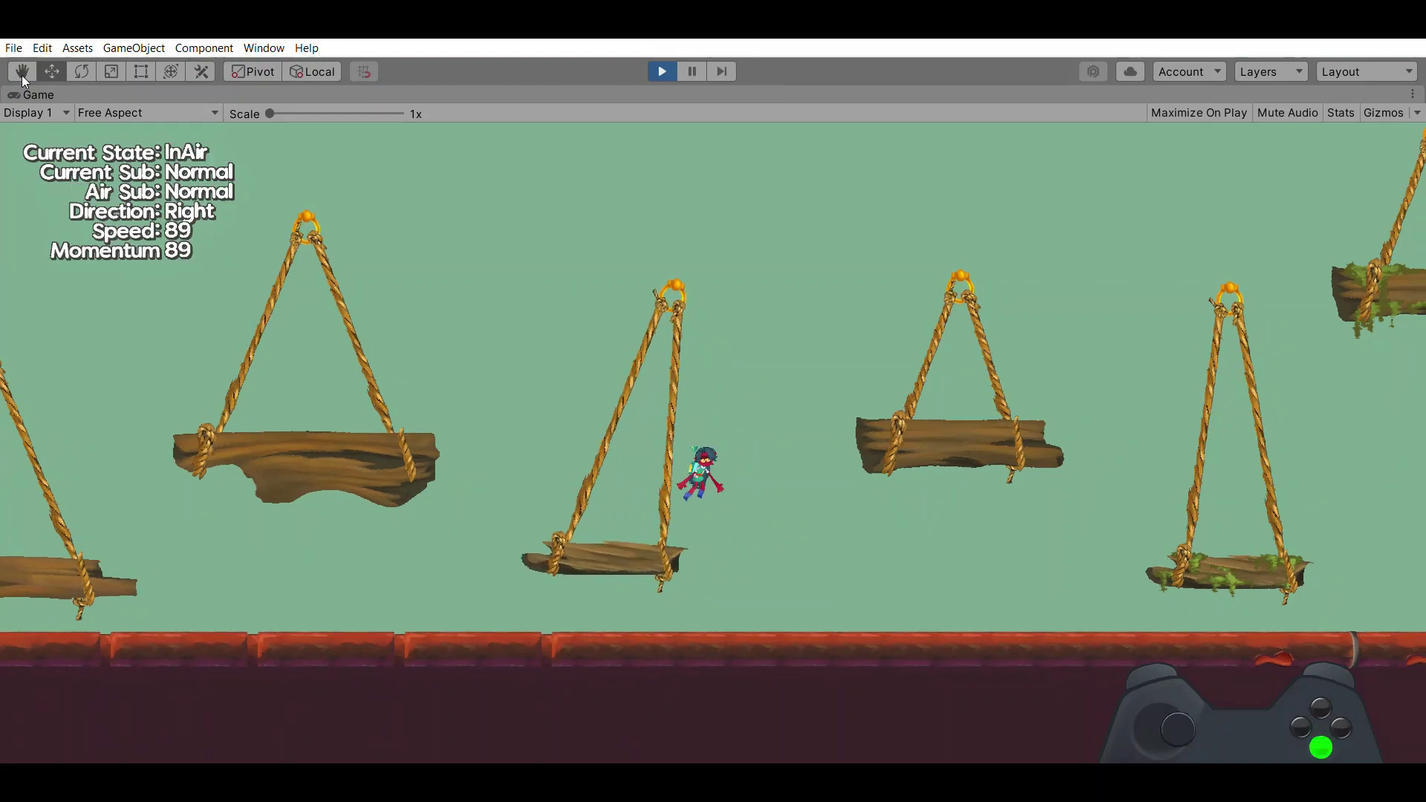
key(Right)
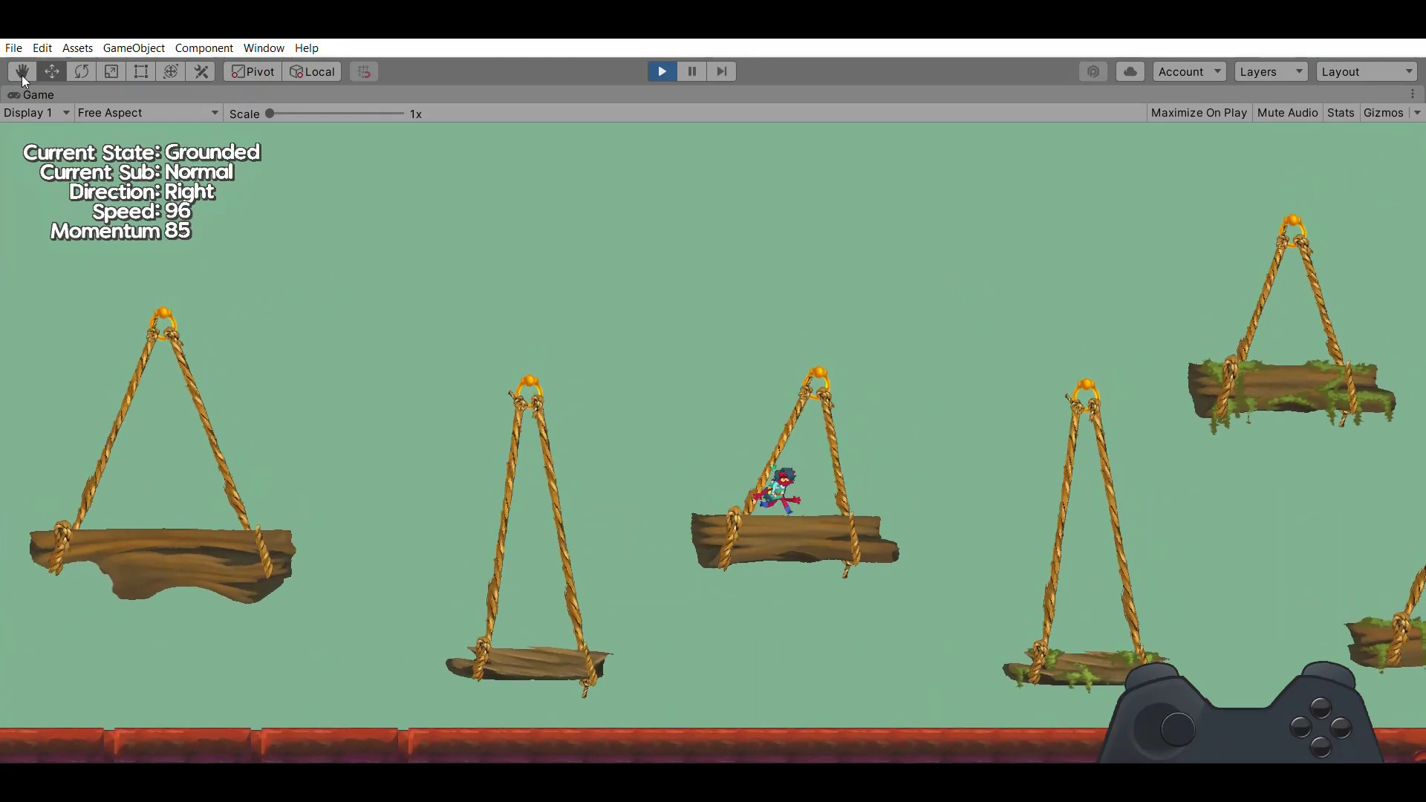
key(space)
key(space)
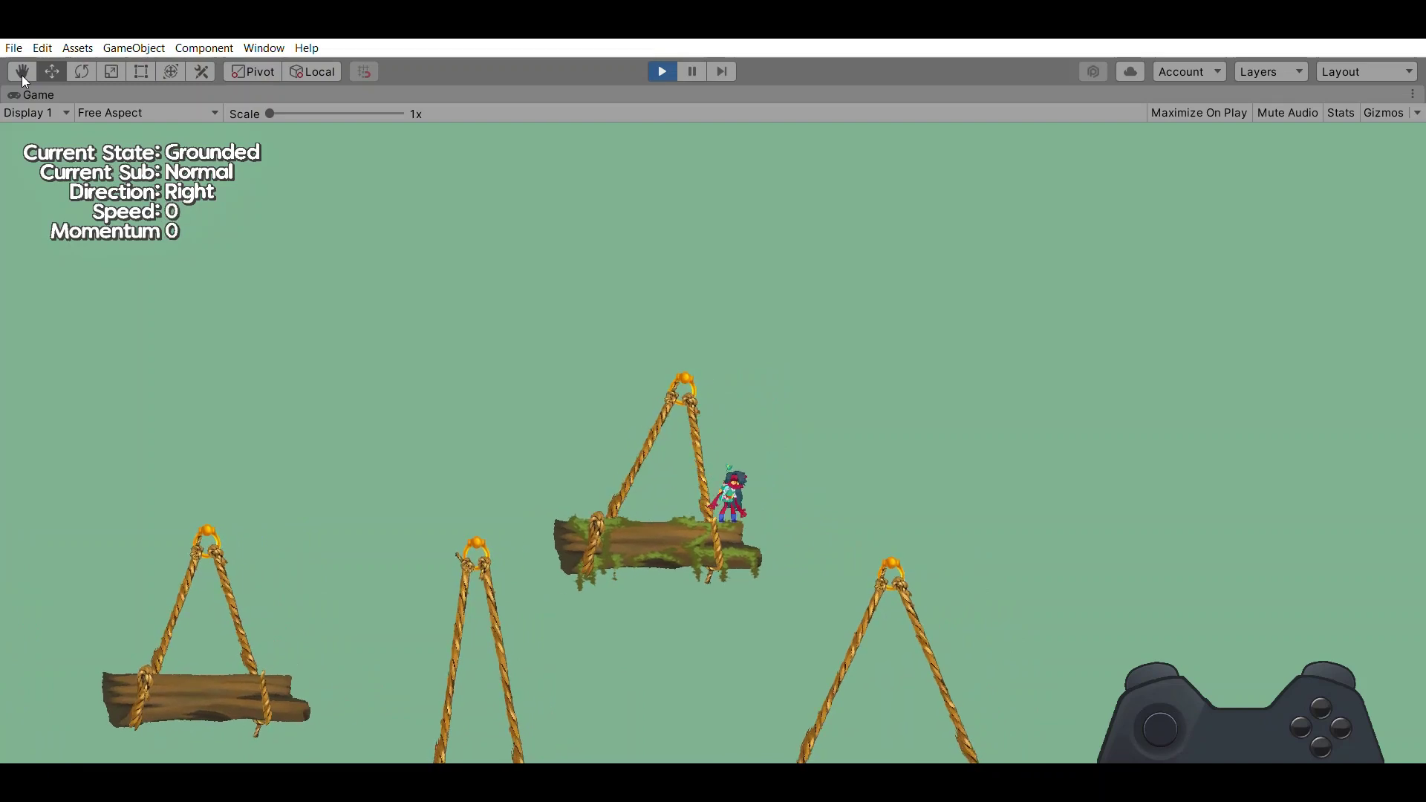
Run left along the platform, slide down its side, and climb back up to jump again.
key(Left)
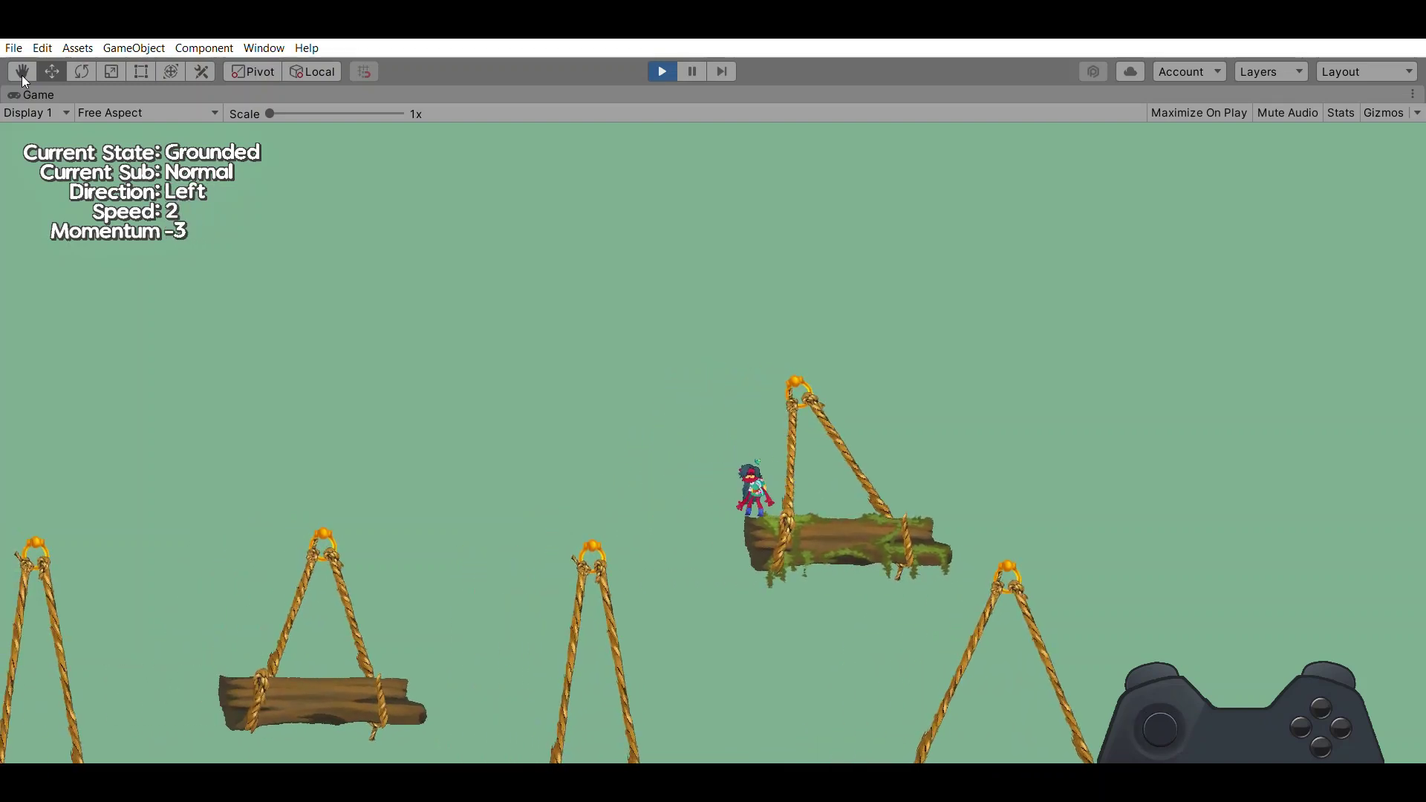
key(Left)
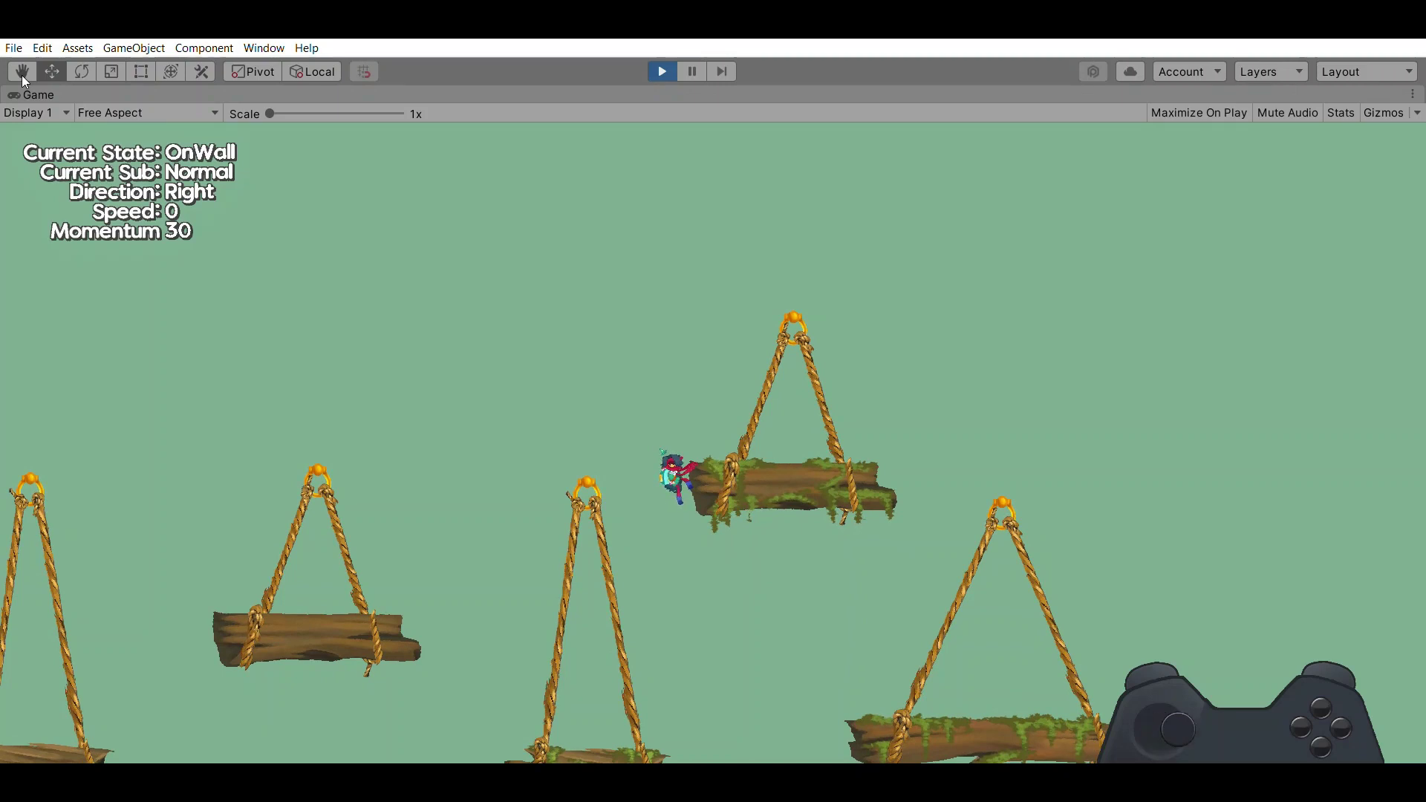
key(space)
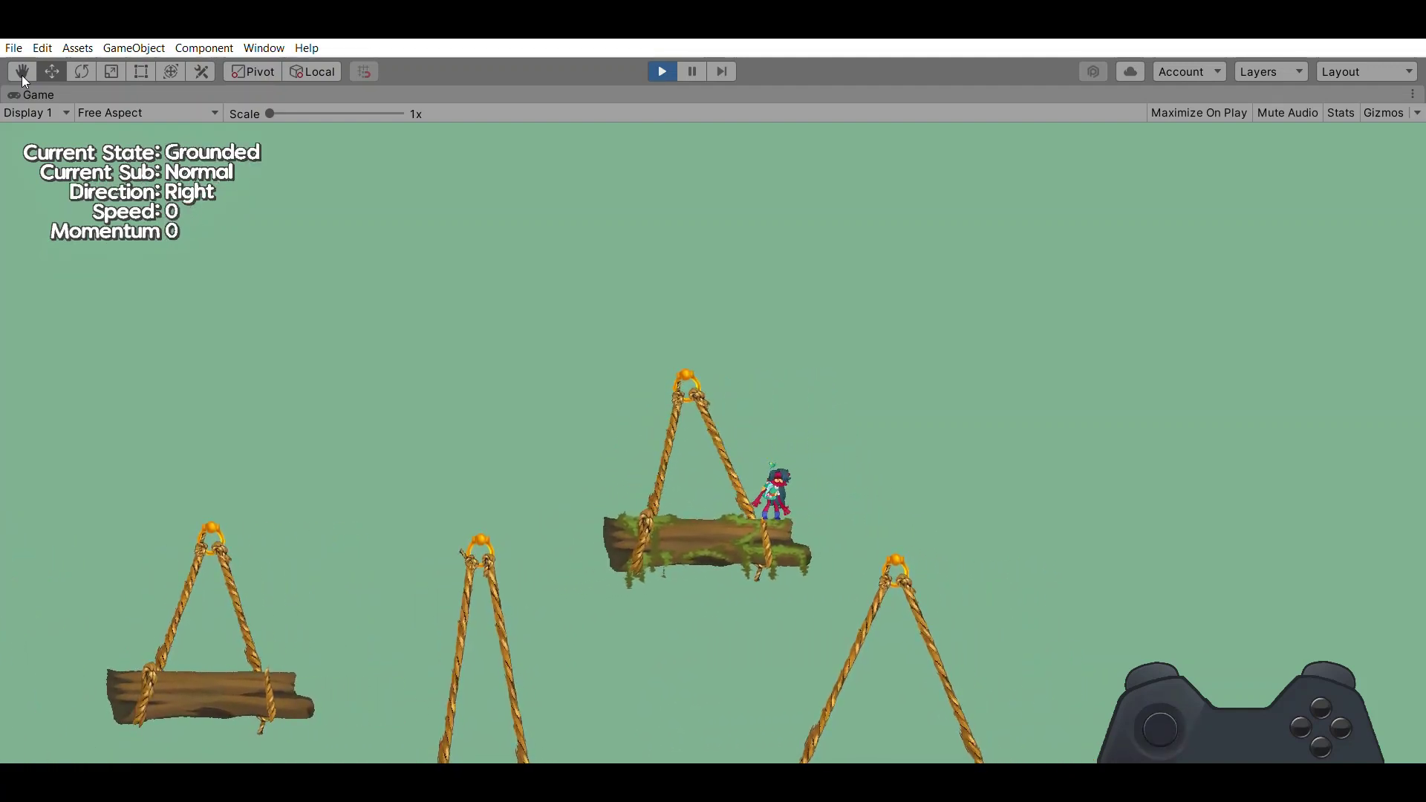
Jump left with boosted hovers, landing on a platform and jumping again before touching down.
key(Left)
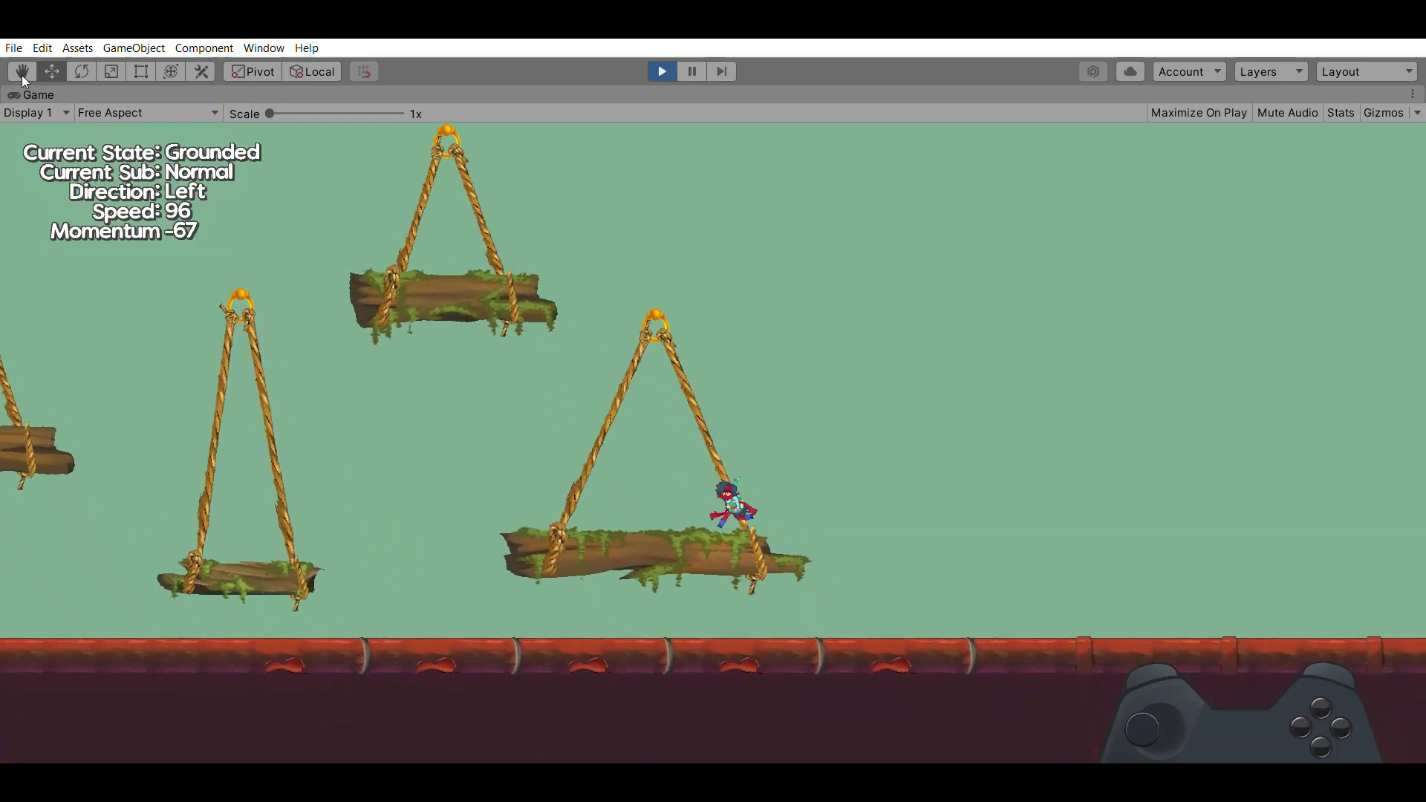
key(space)
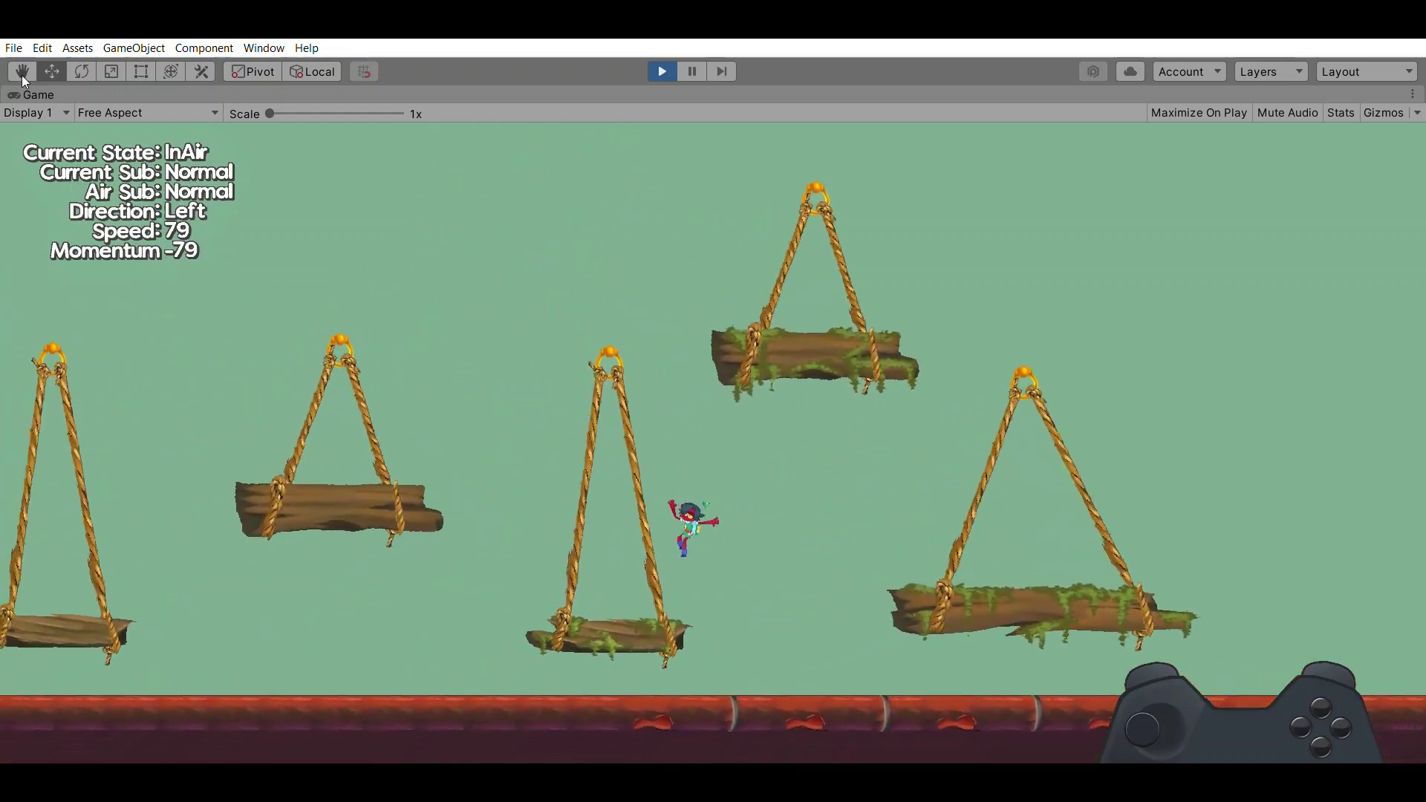
key(space)
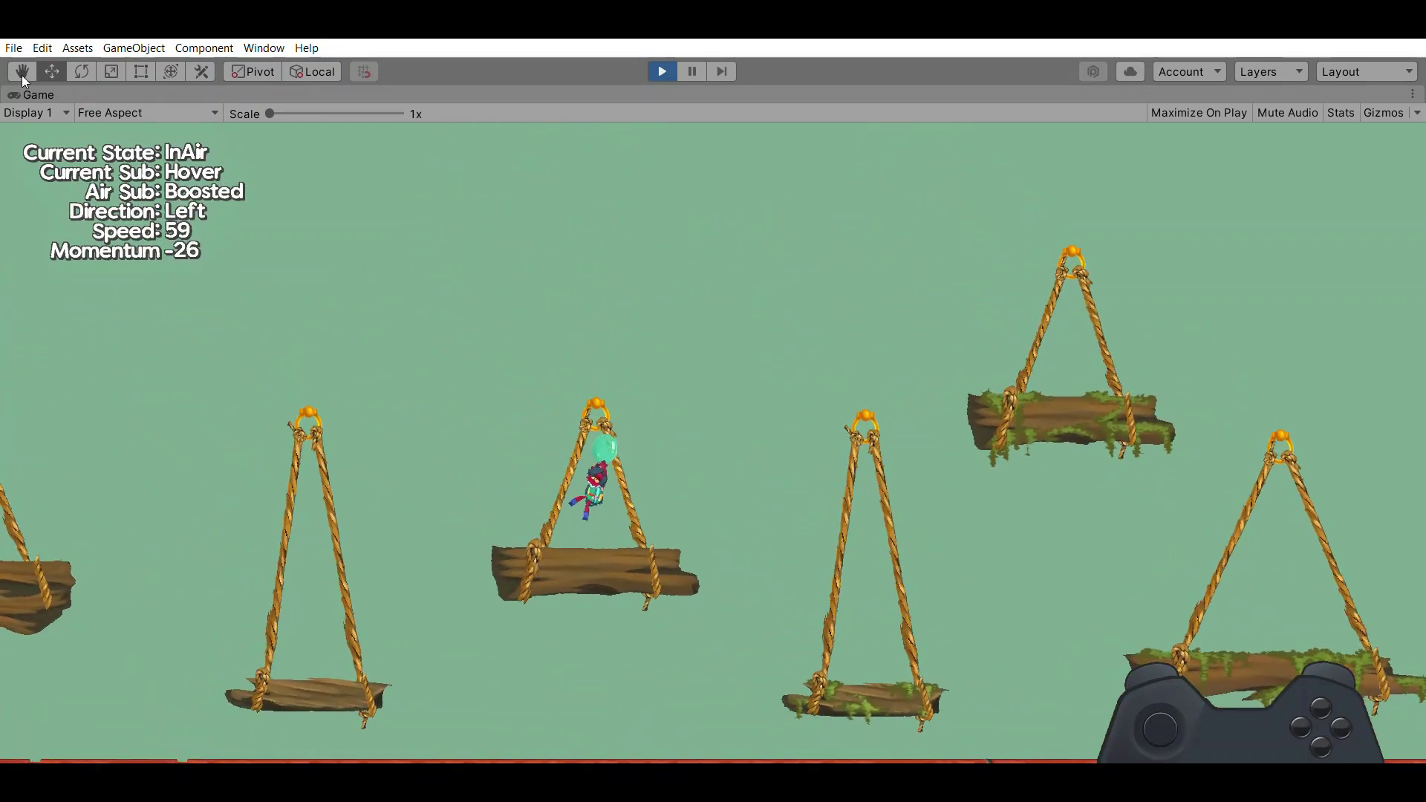
key(space)
key(Right)
key(Left)
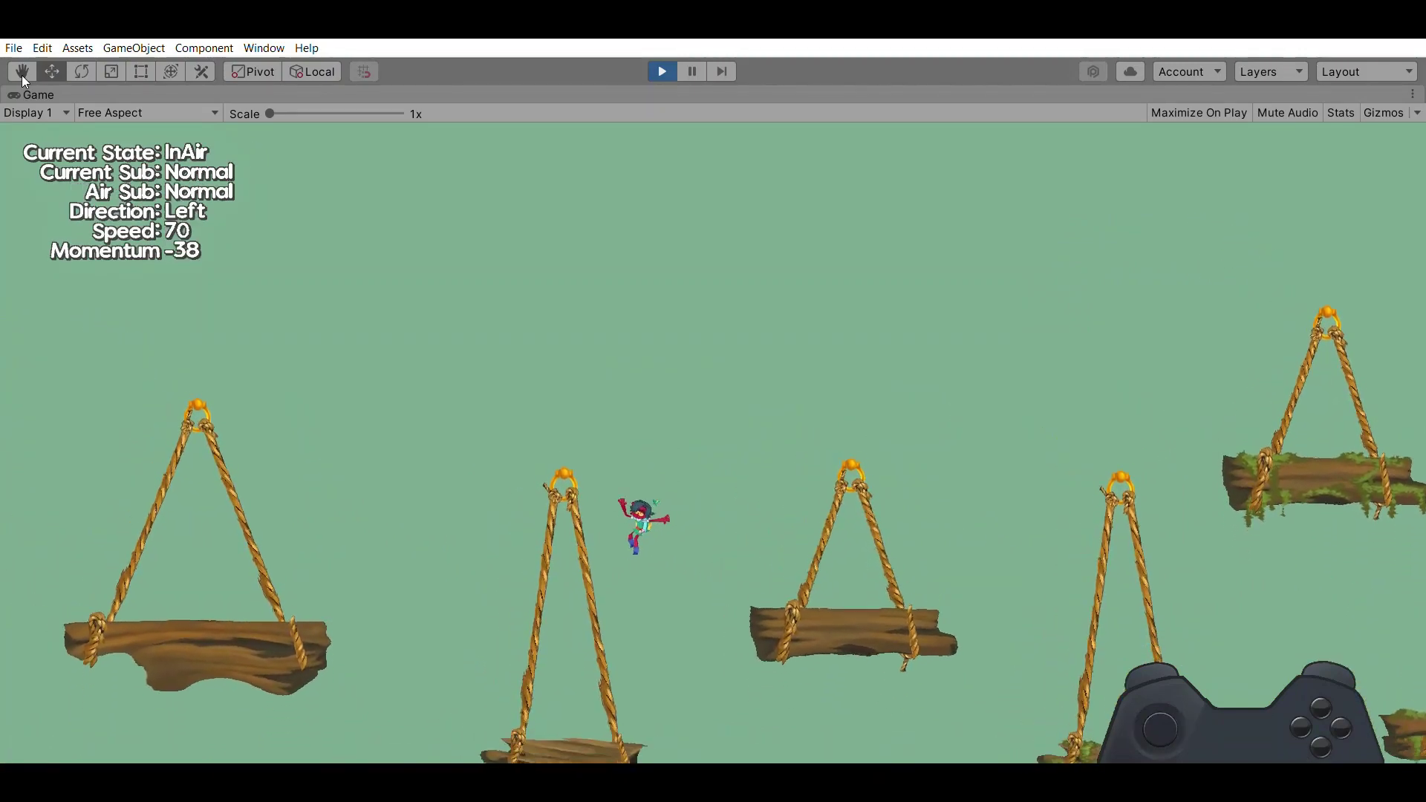
key(space)
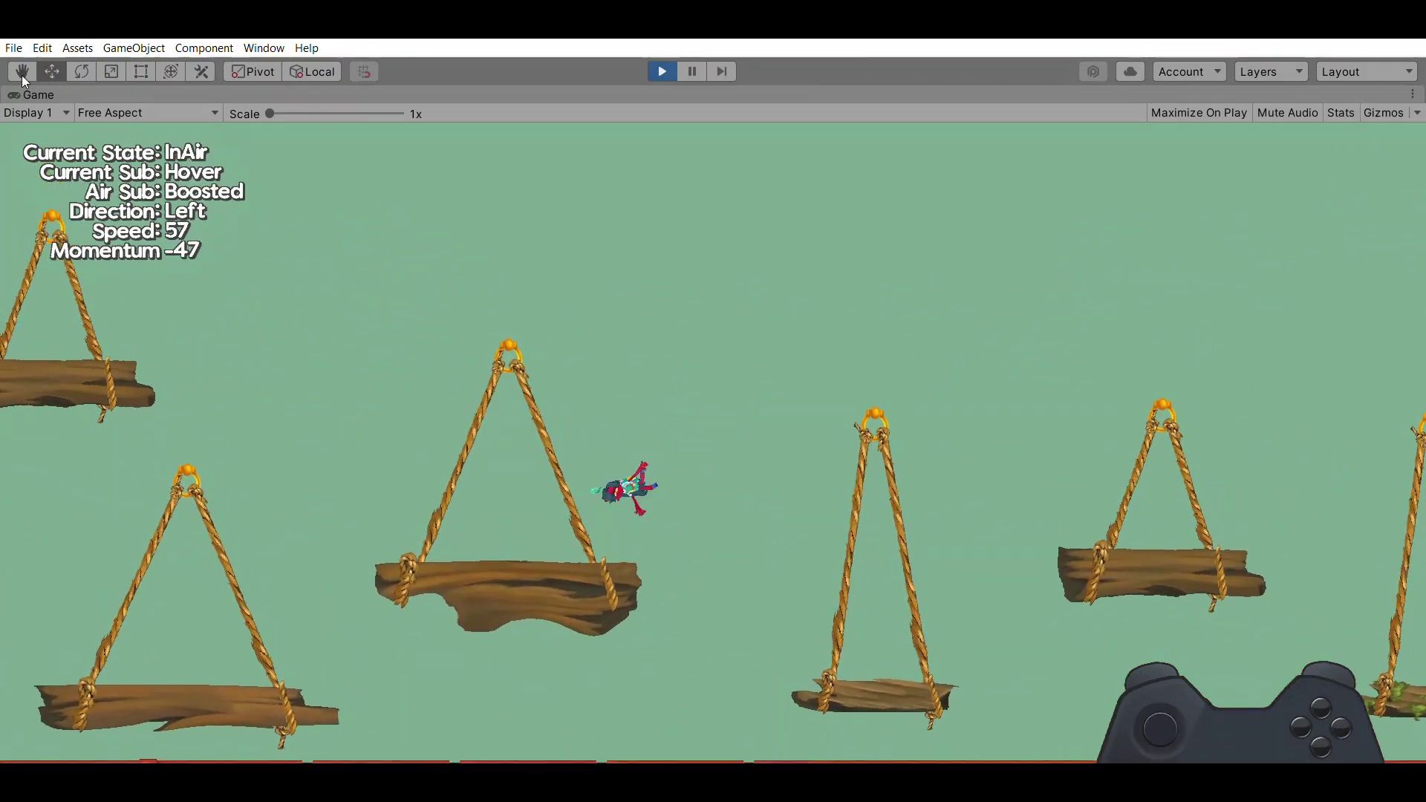
Jump and dash through the air, then hop across successive swinging platforms.
key(space)
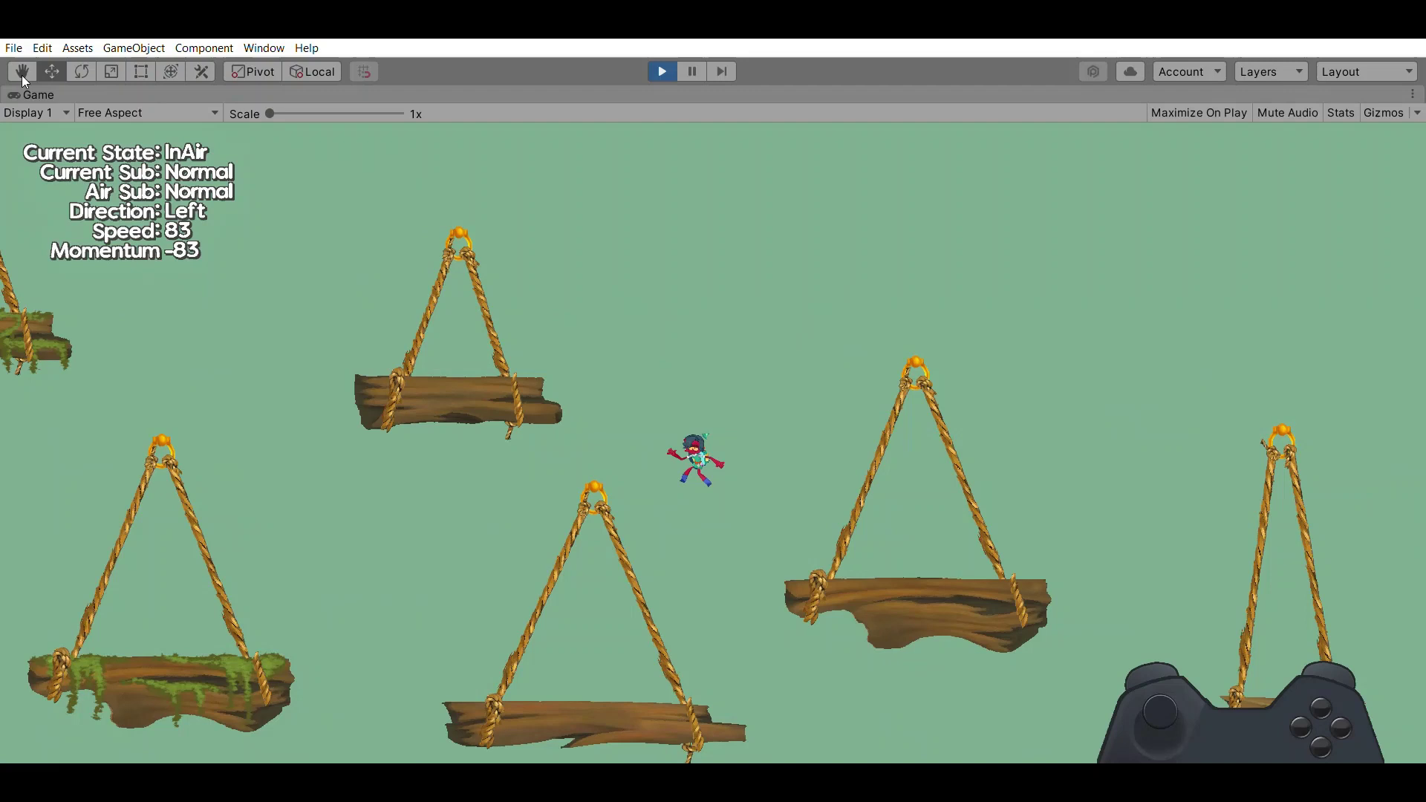
key(shift)
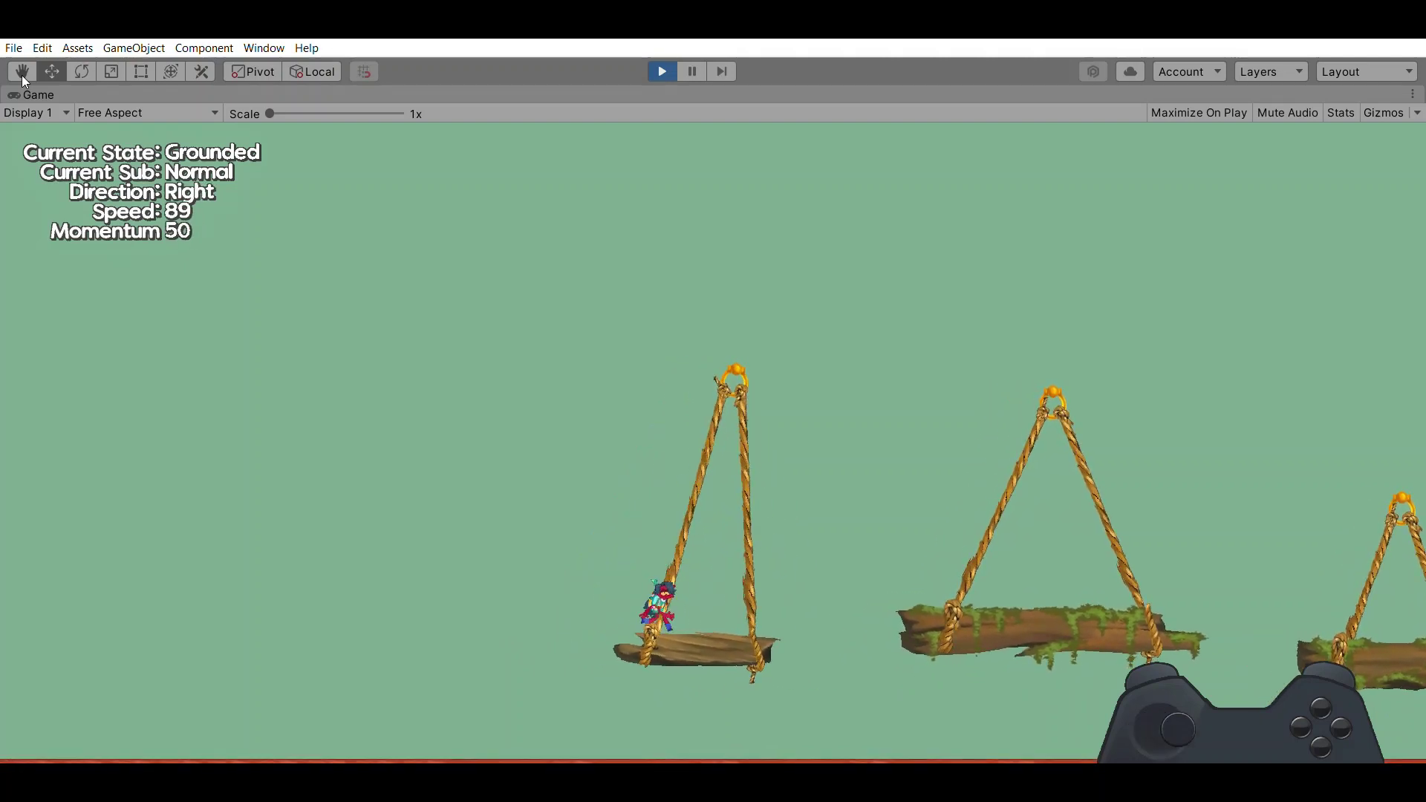
key(space)
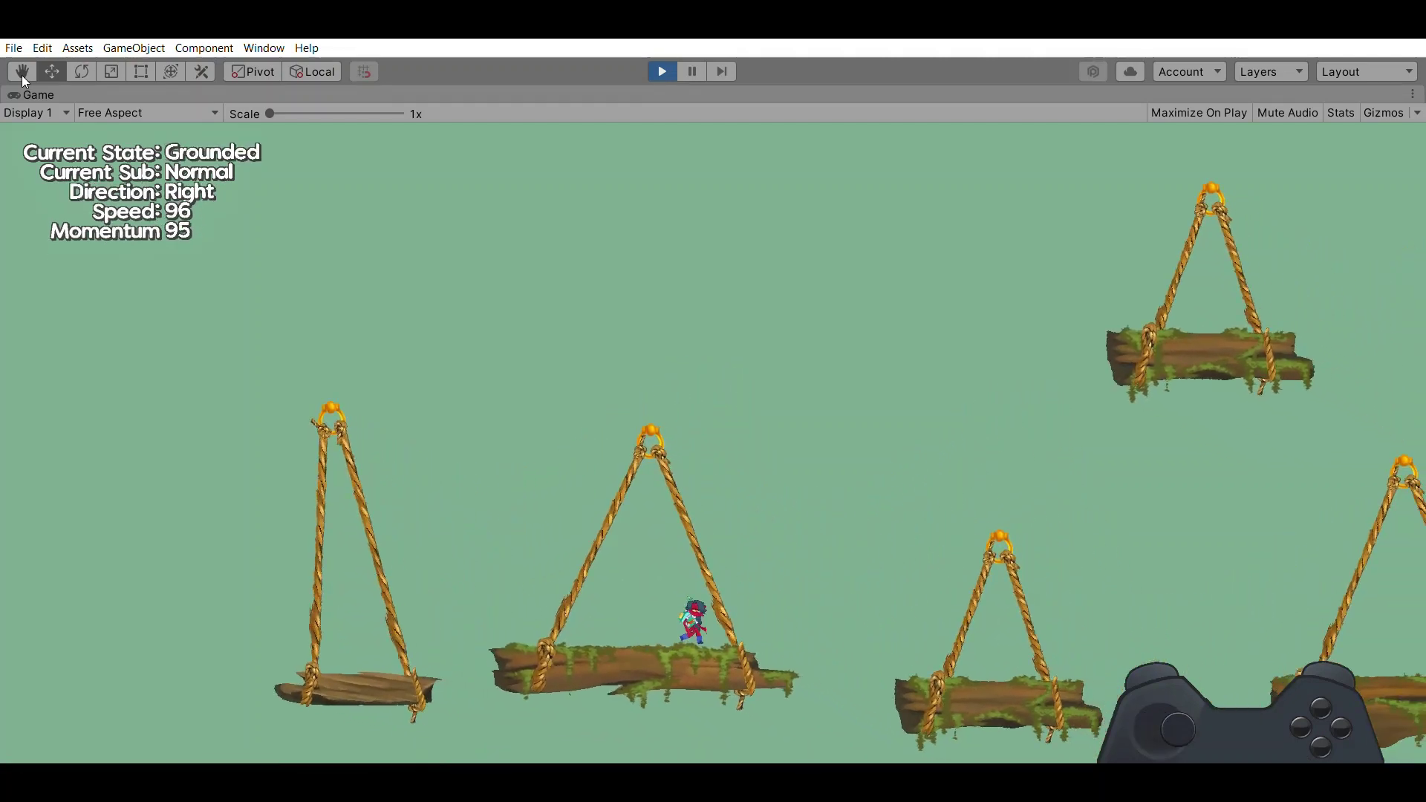
key(space)
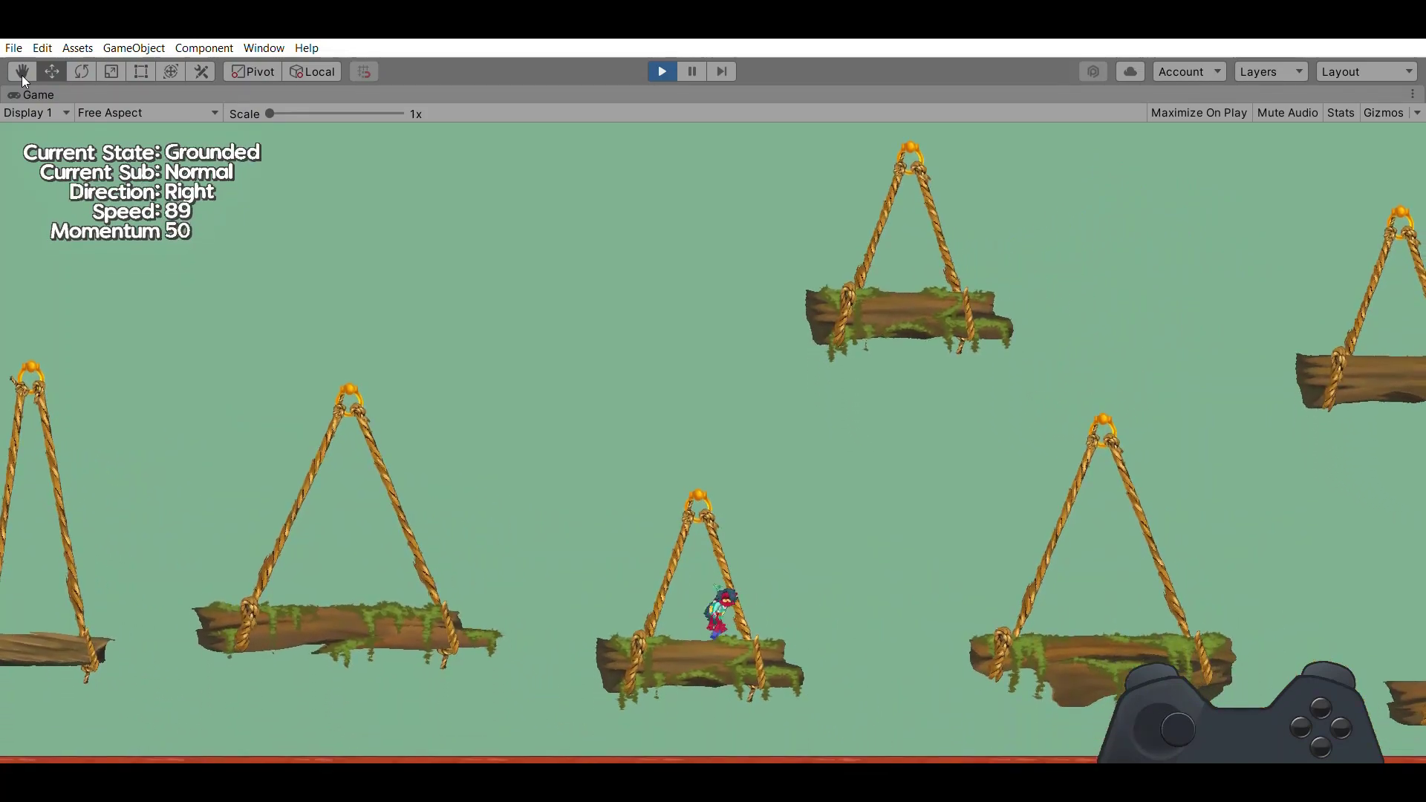
key(space)
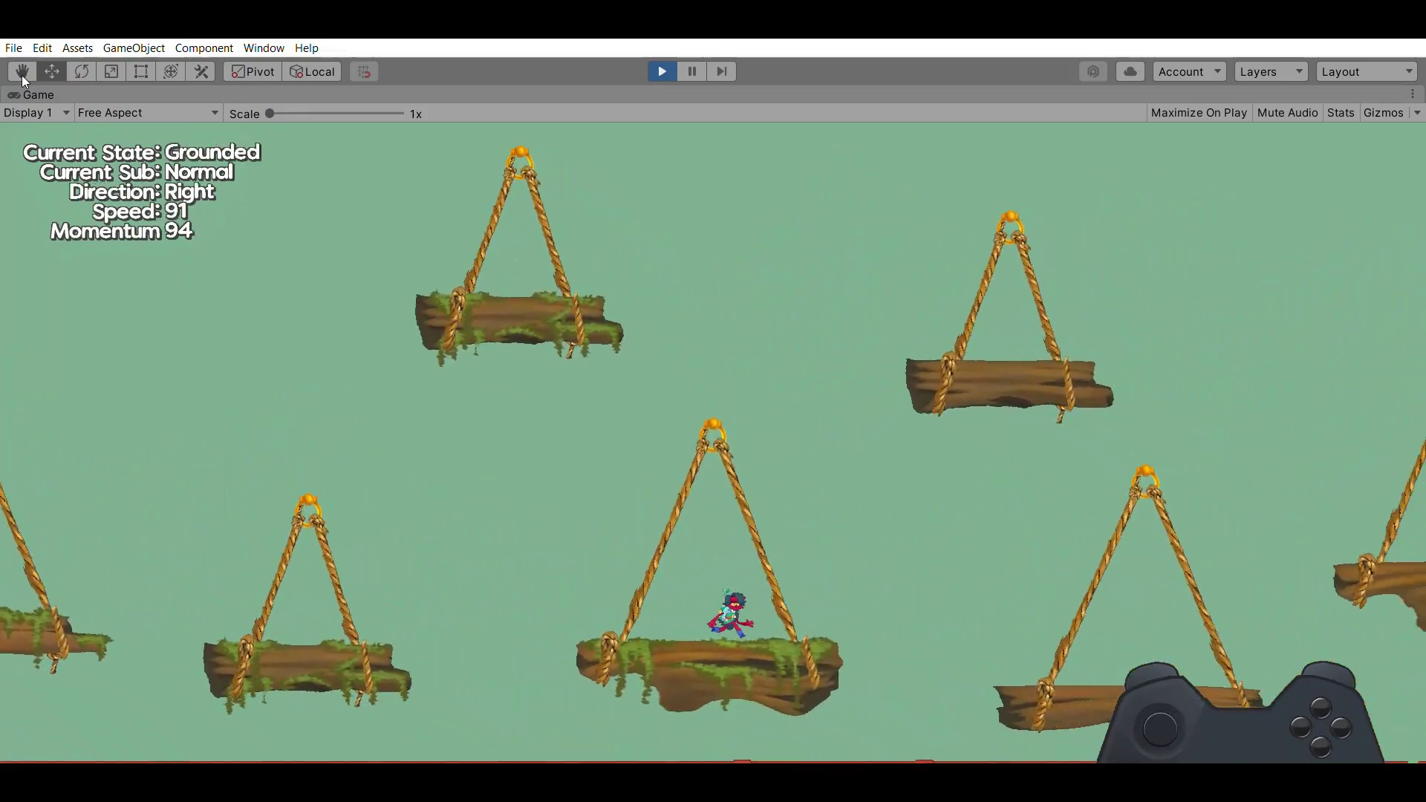
Run right, dash and hover down under a balloon onto a lower swinging log.
key(Left)
key(Right)
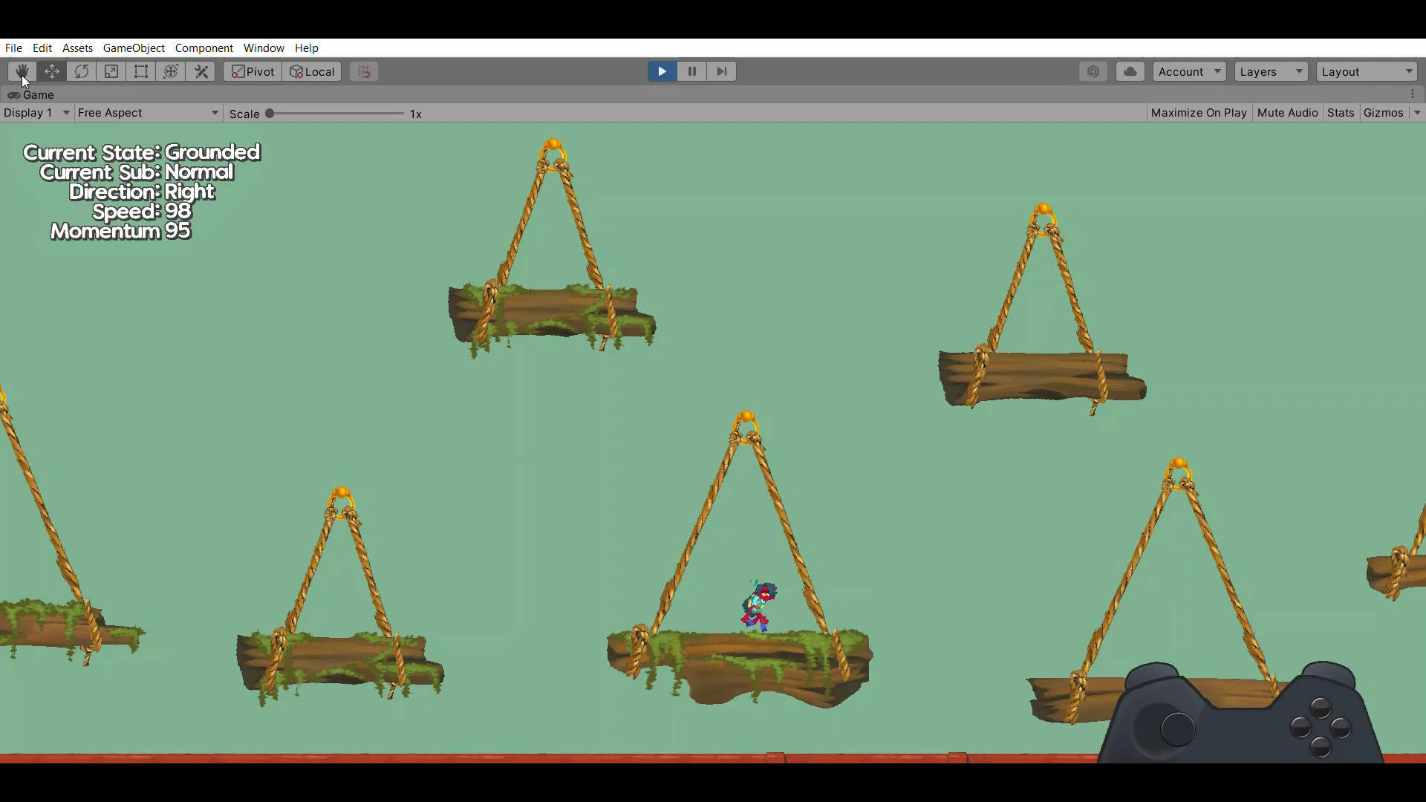
key(space)
key(shift)
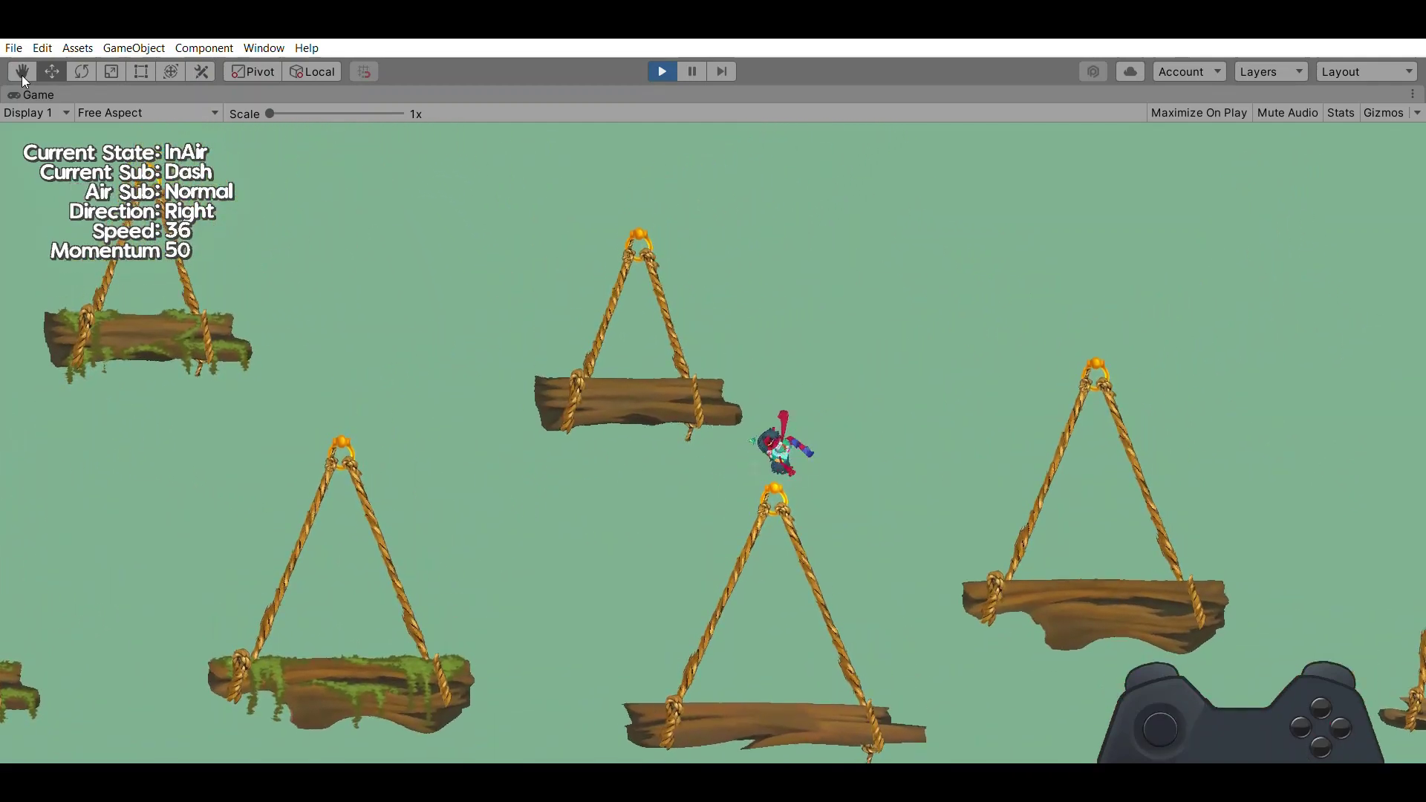
key(space)
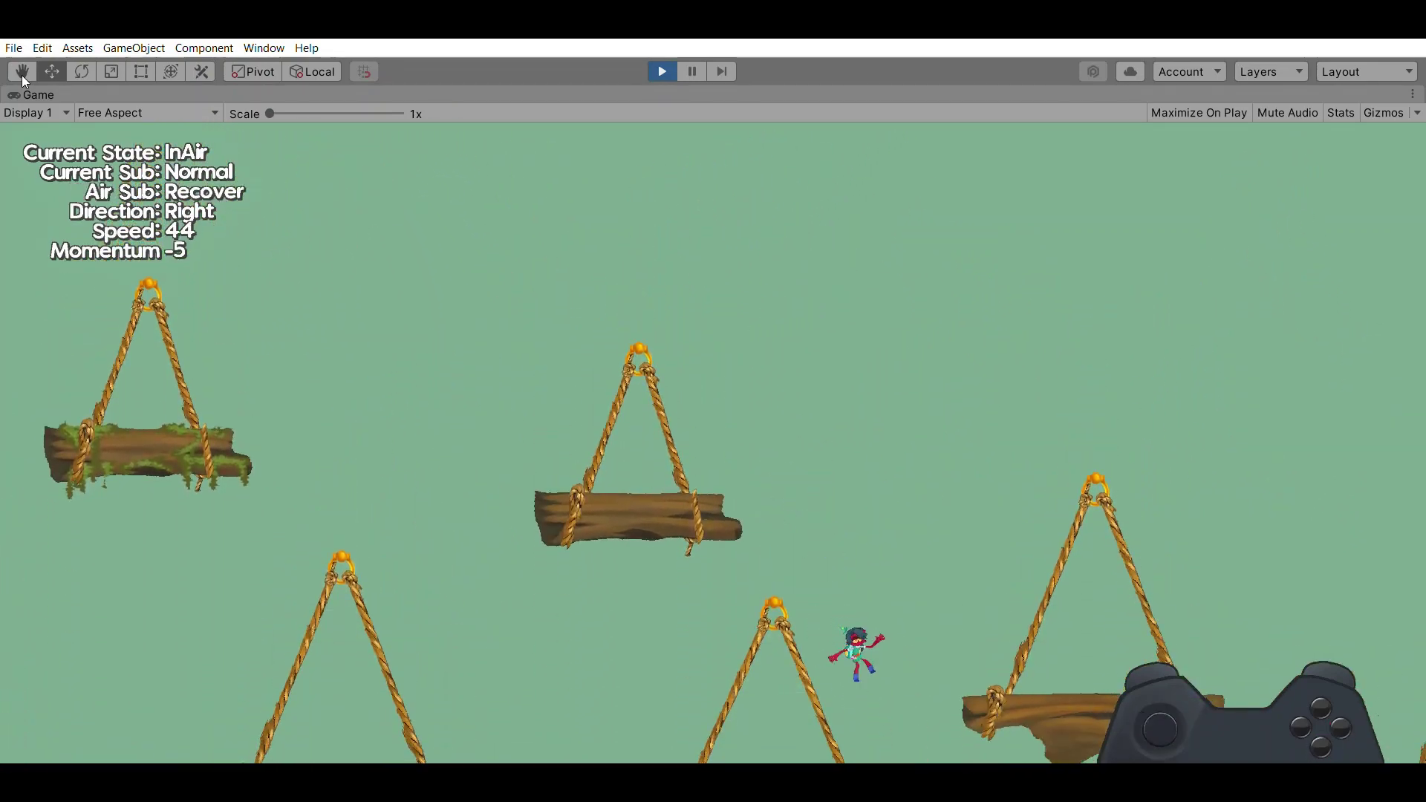
key(Left)
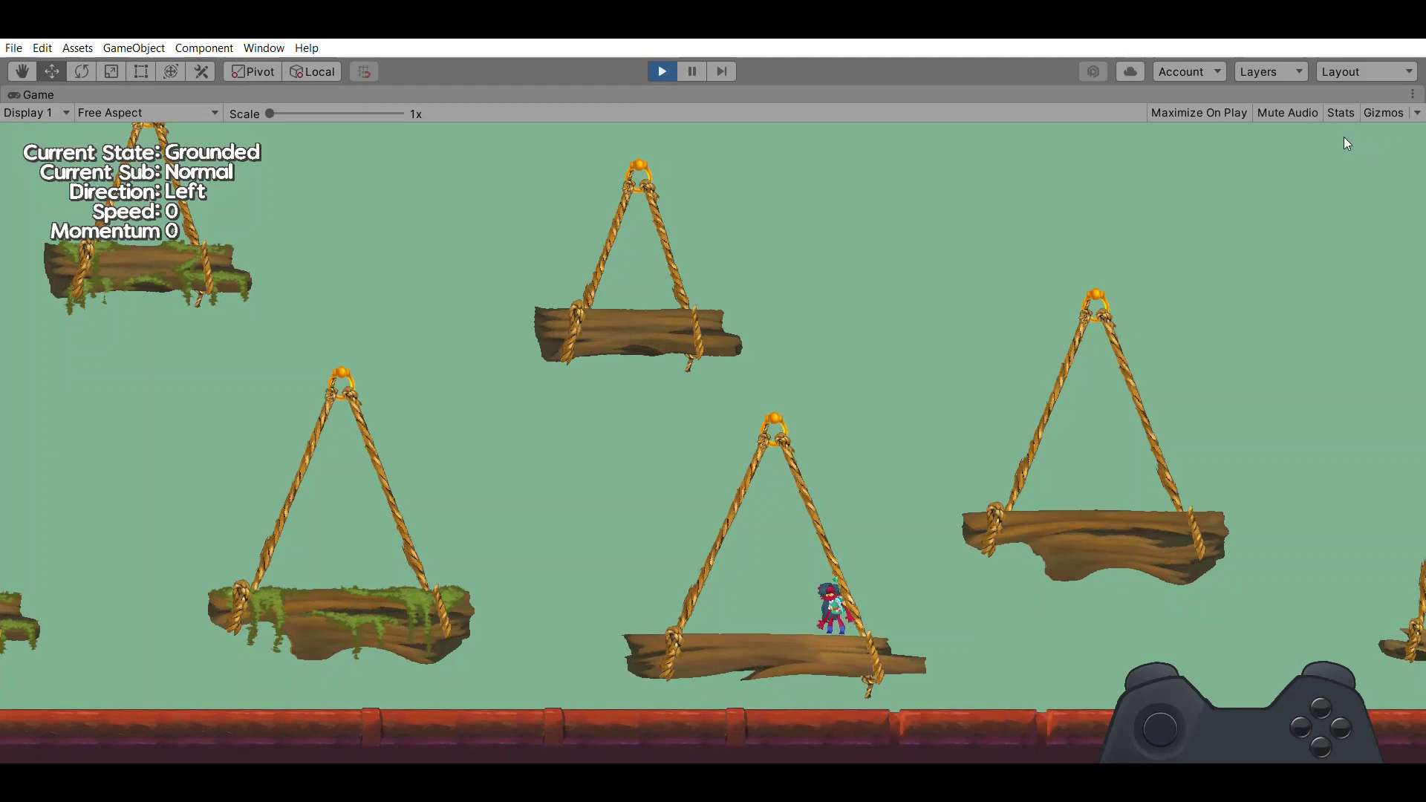
key(Right)
key(Left)
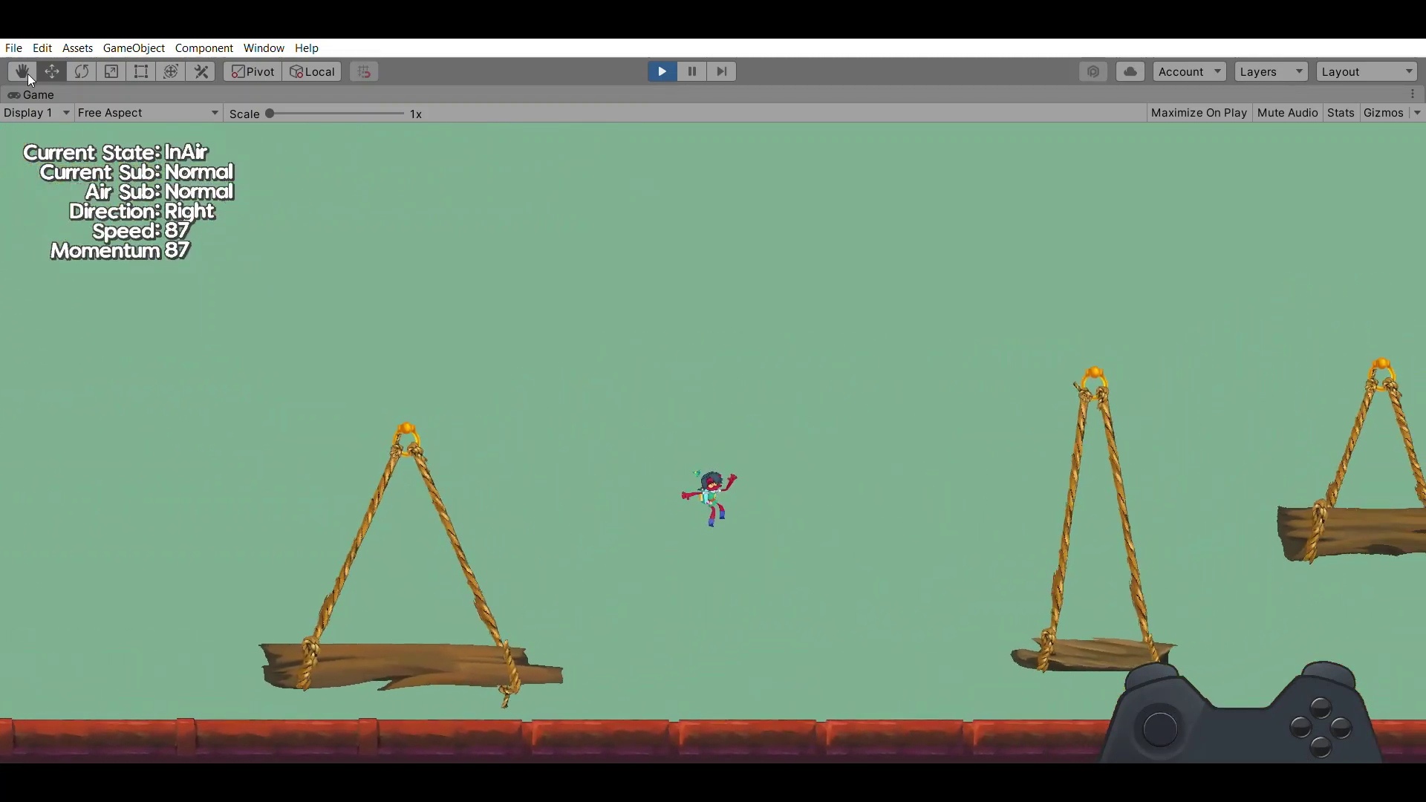
Land the character on a log after its jump using the Z key.
key(z)
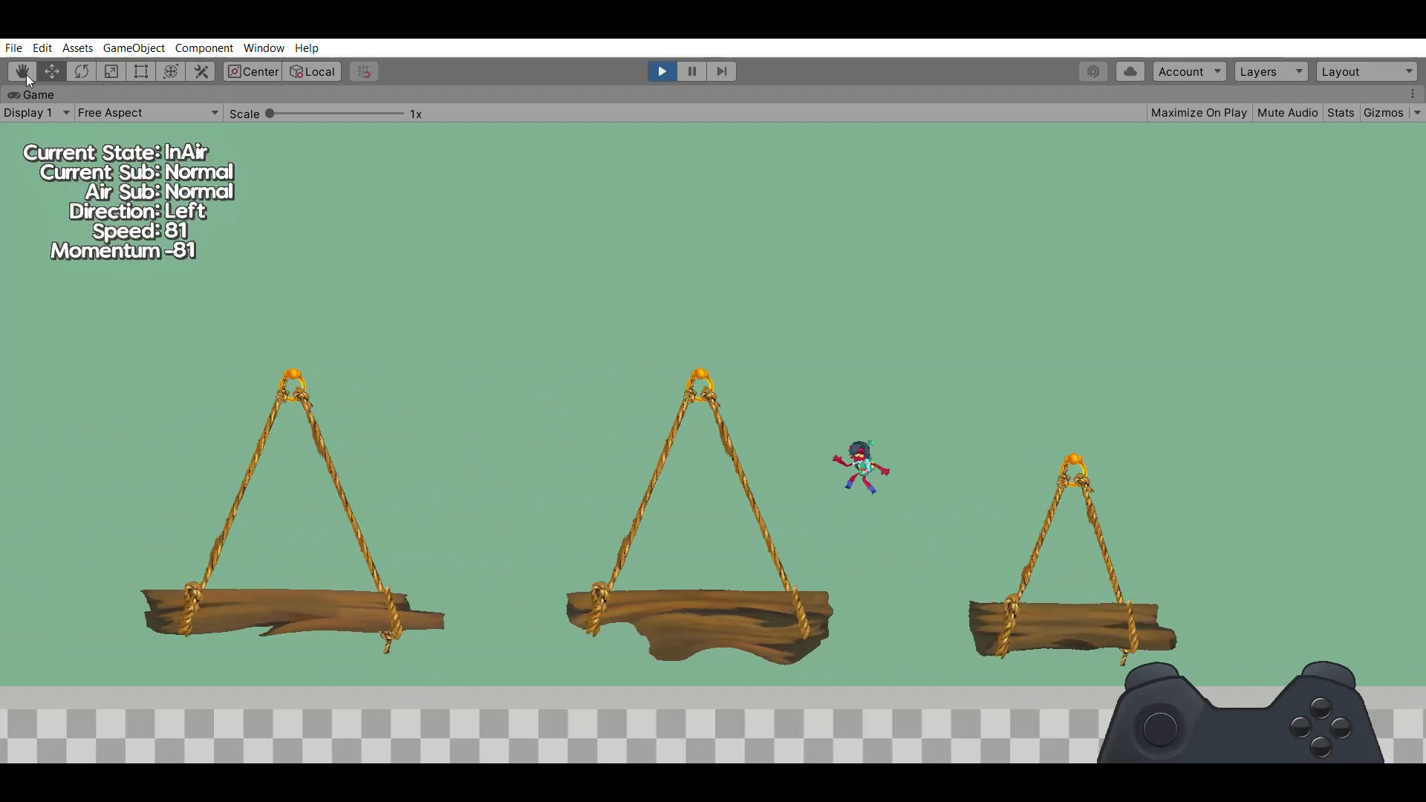
Zoom the game camera in on the character with the Z key.
key(z)
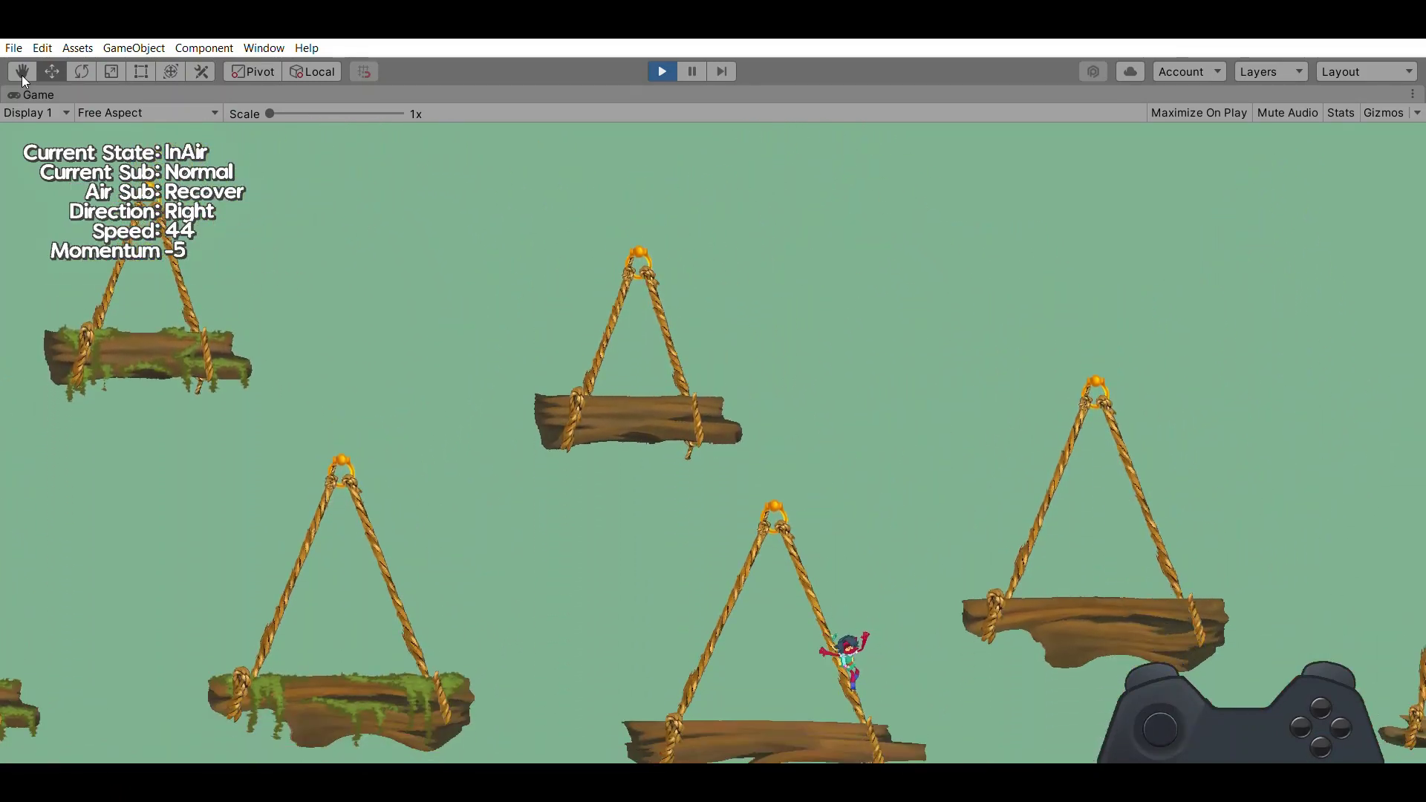
Make the character jump off the platform toward the mossy hanging log.
key(t)
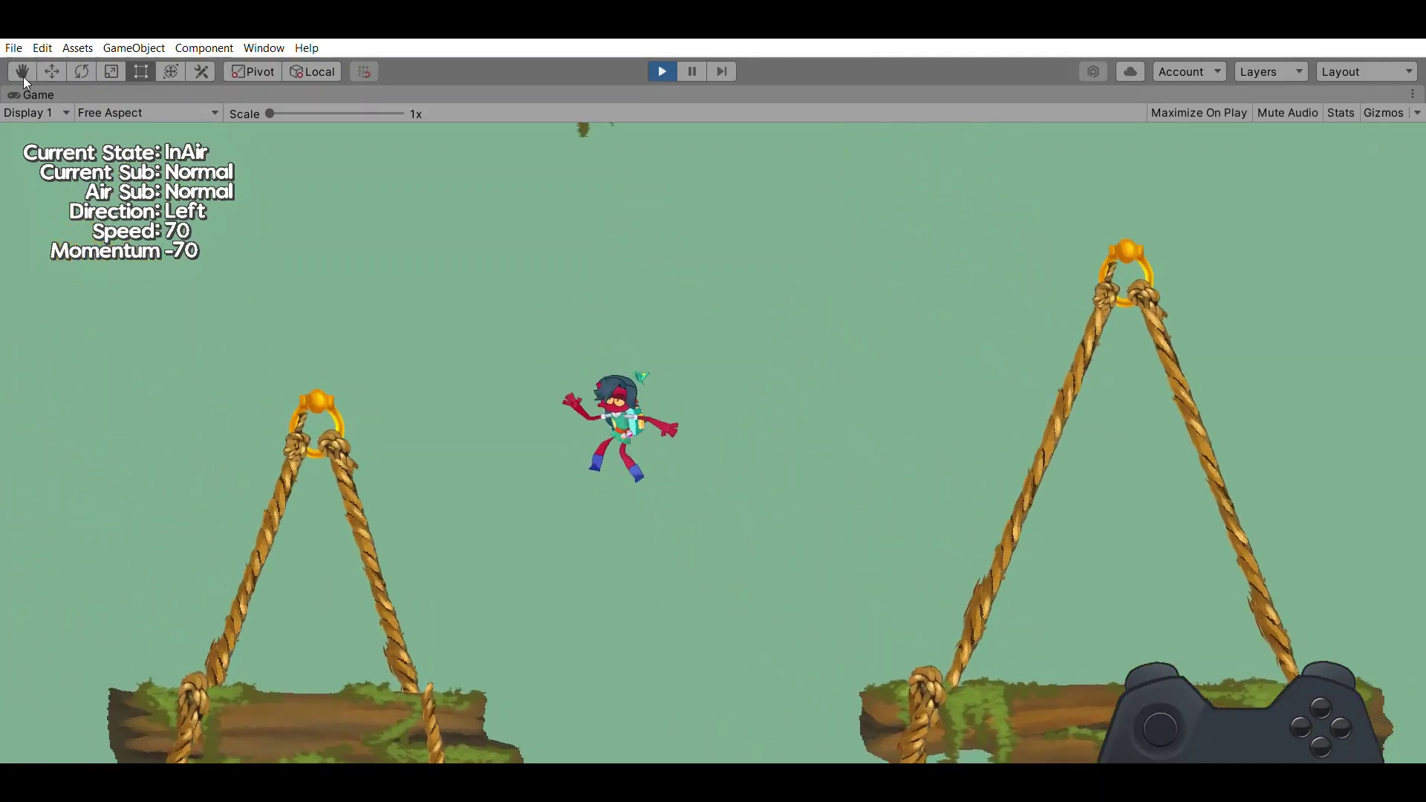